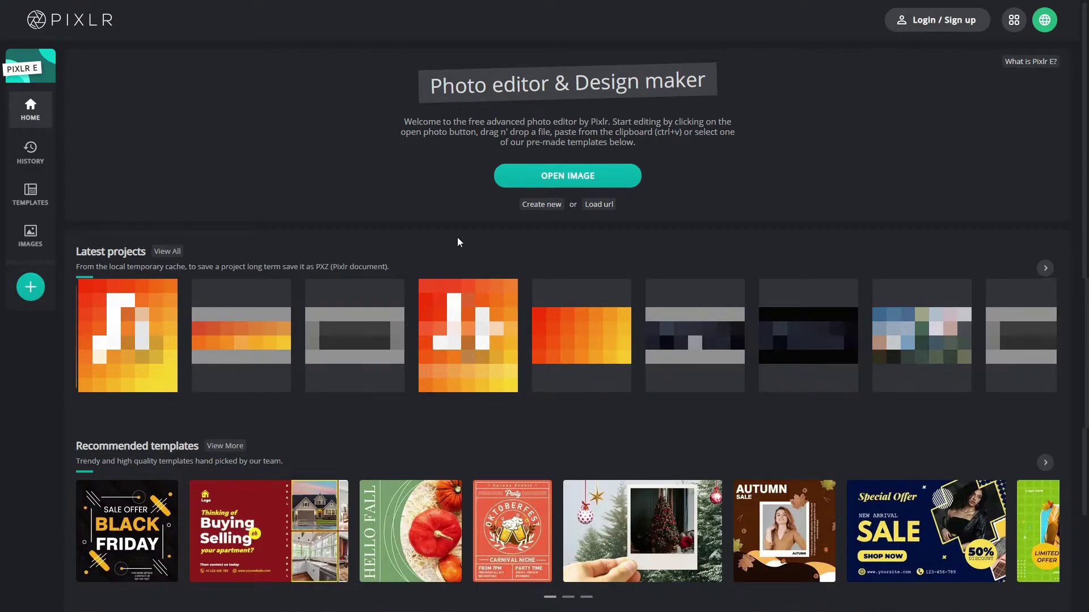
- Create a new 1000 x 1000 px image named TutorialLogos without a background
{"action": "left_click", "coordinate": [531, 205]}
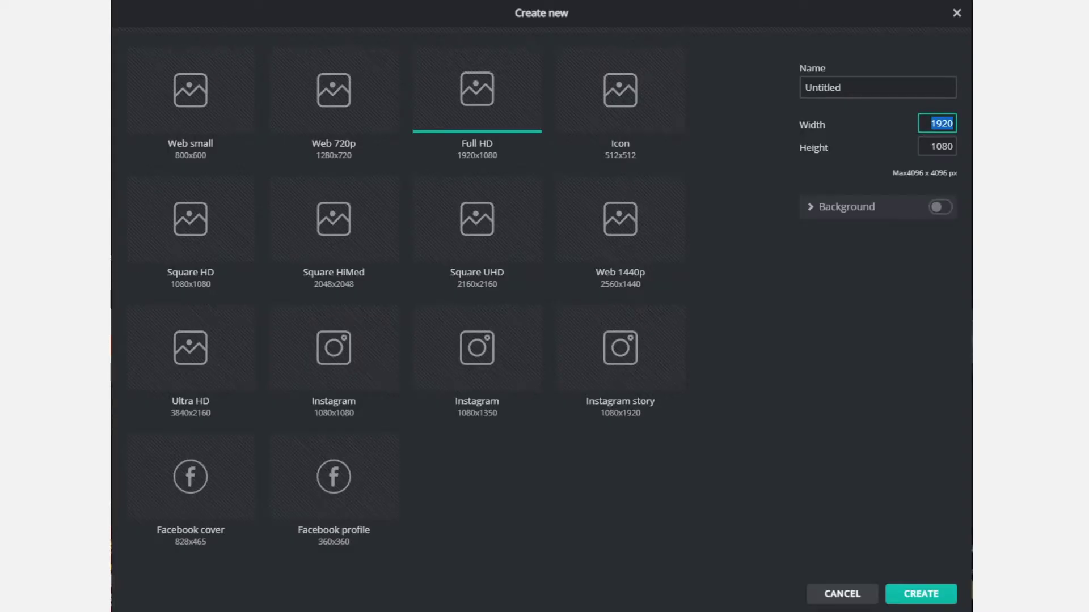
{"action": "type", "text": "1000"}
{"action": "key", "text": "Tab"}
{"action": "type", "text": "1000"}
{"action": "left_click_drag", "start_coordinate": [845, 88], "coordinate": [642, 29]}
{"action": "type", "text": "Tutorials"}
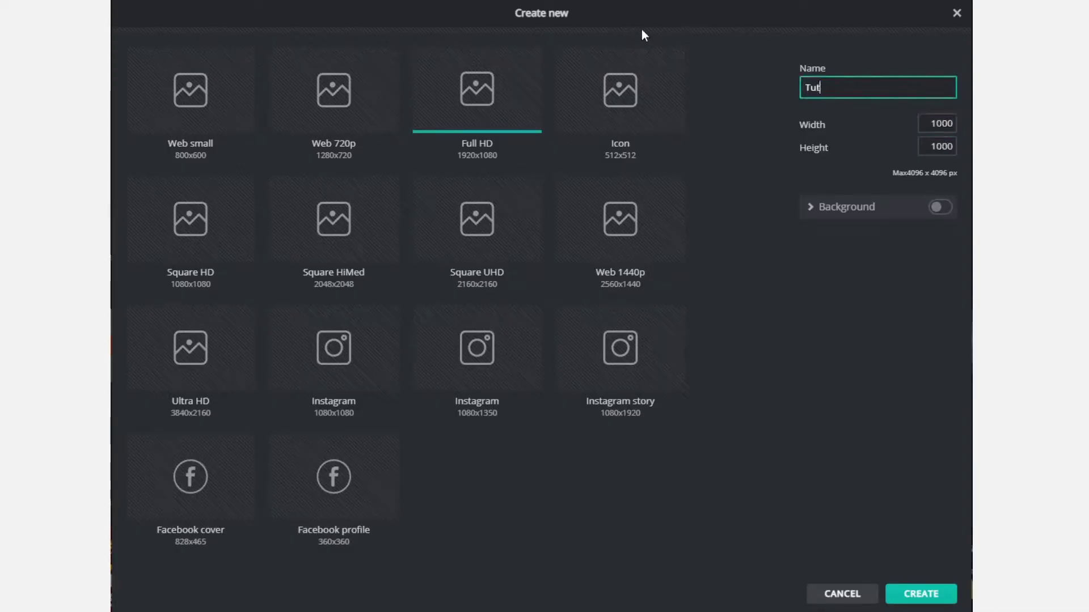
{"action": "double_click", "coordinate": [823, 87]}
{"action": "type", "text": "TutorialLogos"}
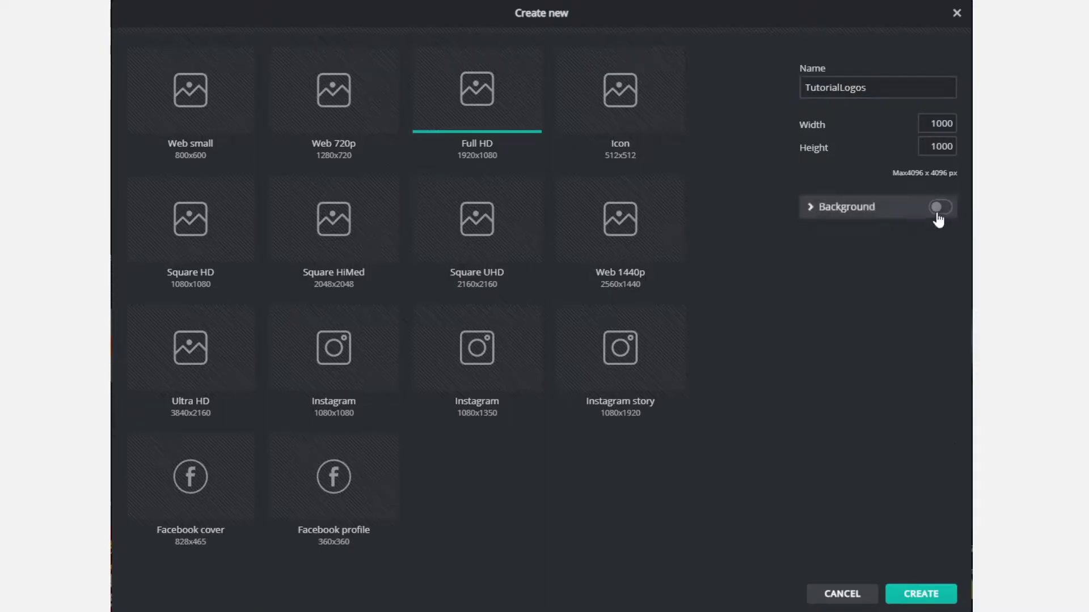
{"action": "left_click", "coordinate": [931, 594]}
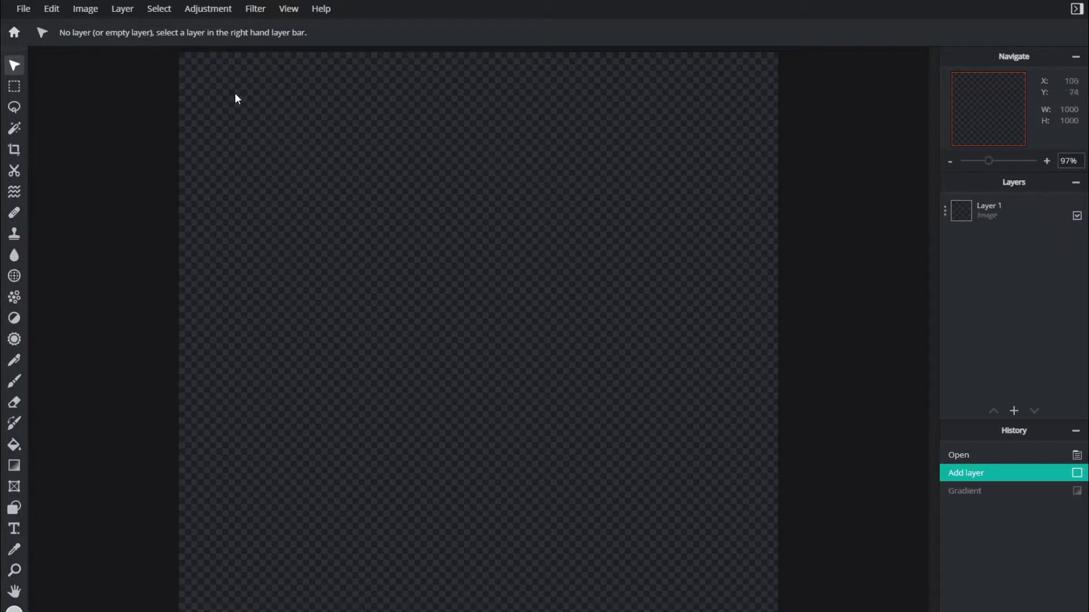
- Fill Layer 1 with a linear red-to-yellow preset gradient running diagonally from the canvas's upper-left area to its lower-right area
{"action": "key", "text": "g"}
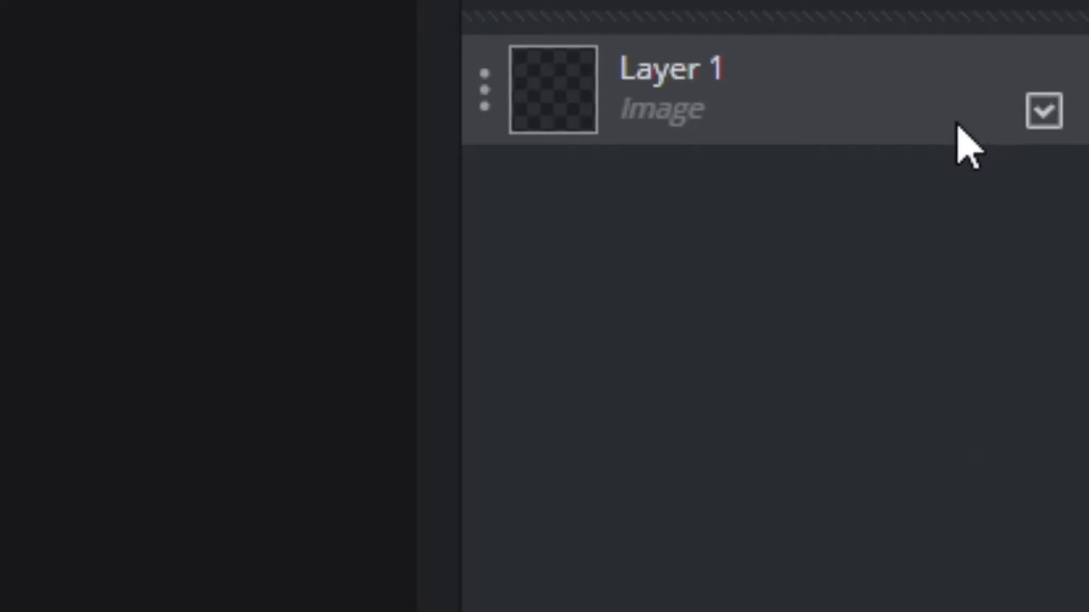
{"action": "left_click", "coordinate": [1056, 218]}
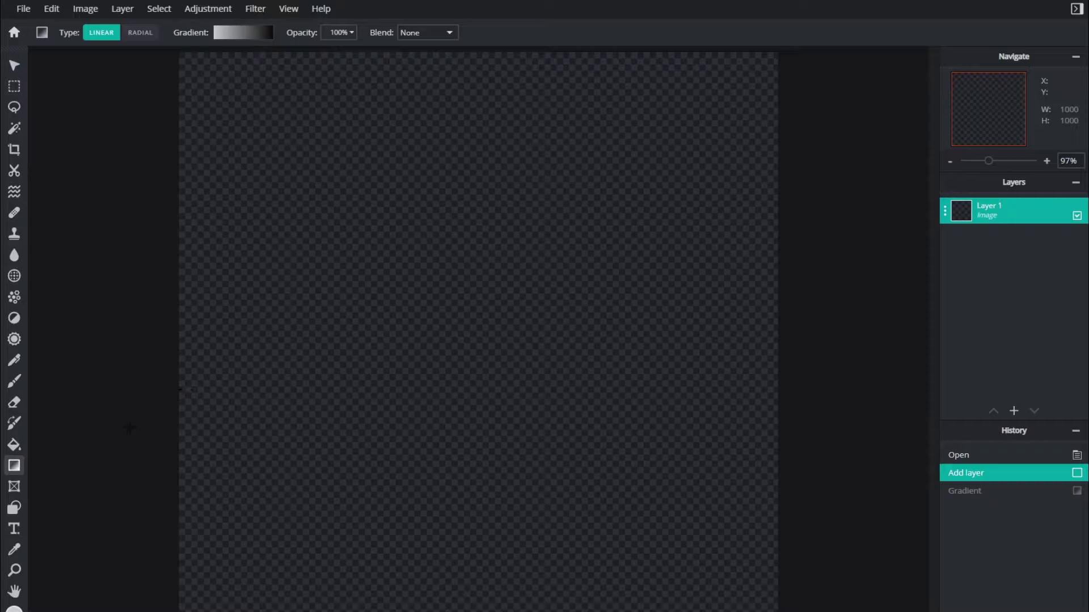
{"action": "left_click", "coordinate": [243, 32]}
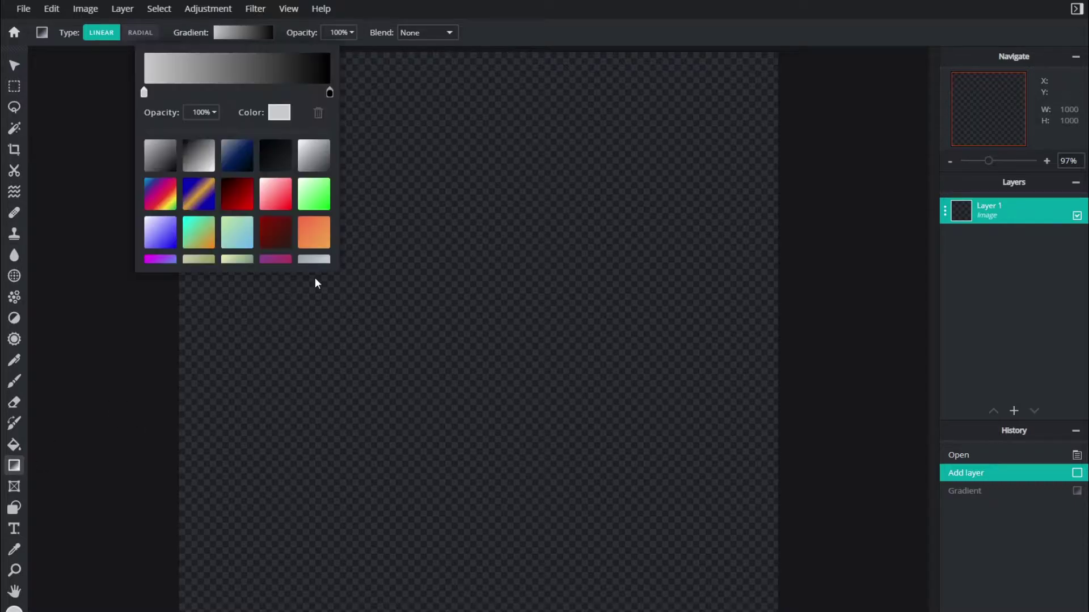
{"action": "scroll", "coordinate": [255, 215], "scroll_direction": "down", "scroll_amount": 3}
{"action": "scroll", "coordinate": [255, 215], "scroll_direction": "down", "scroll_amount": 5}
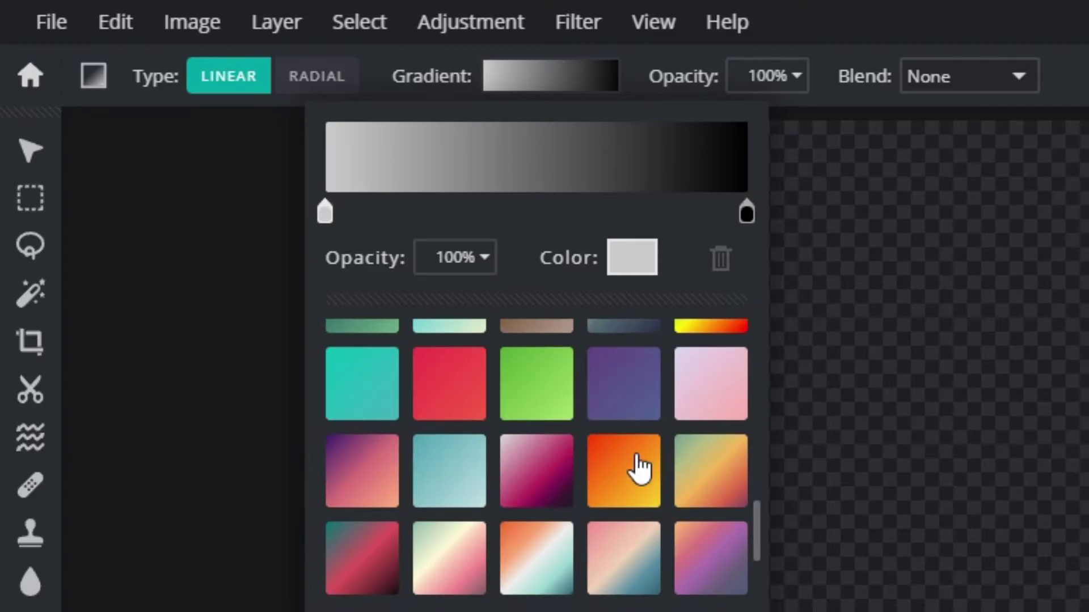
{"action": "left_click", "coordinate": [641, 468]}
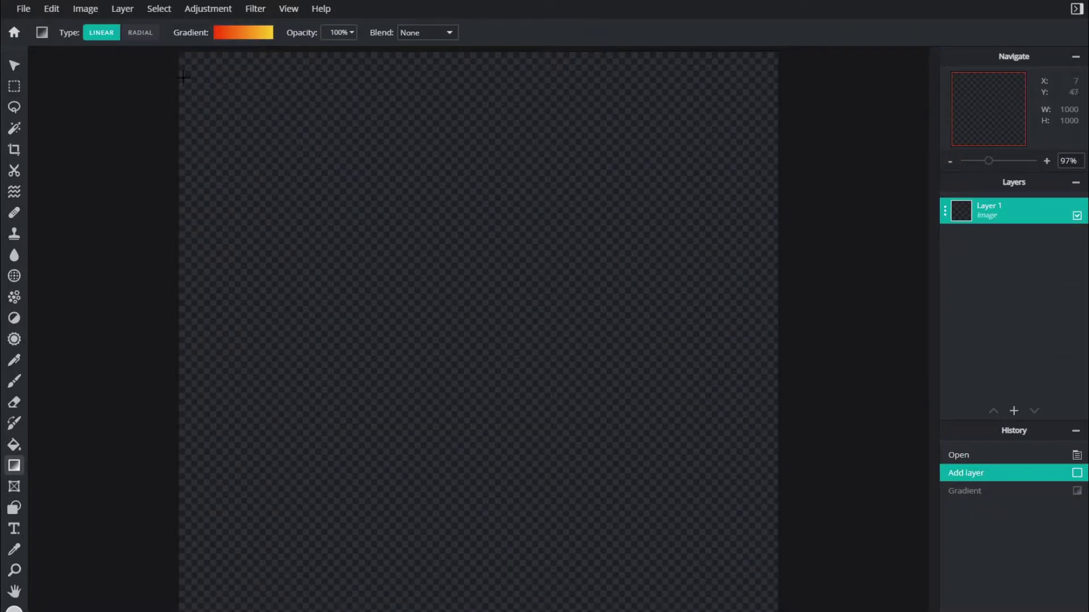
{"action": "left_click_drag", "start_coordinate": [202, 67], "coordinate": [701, 570]}
{"action": "left_click_drag", "start_coordinate": [236, 99], "coordinate": [649, 532]}
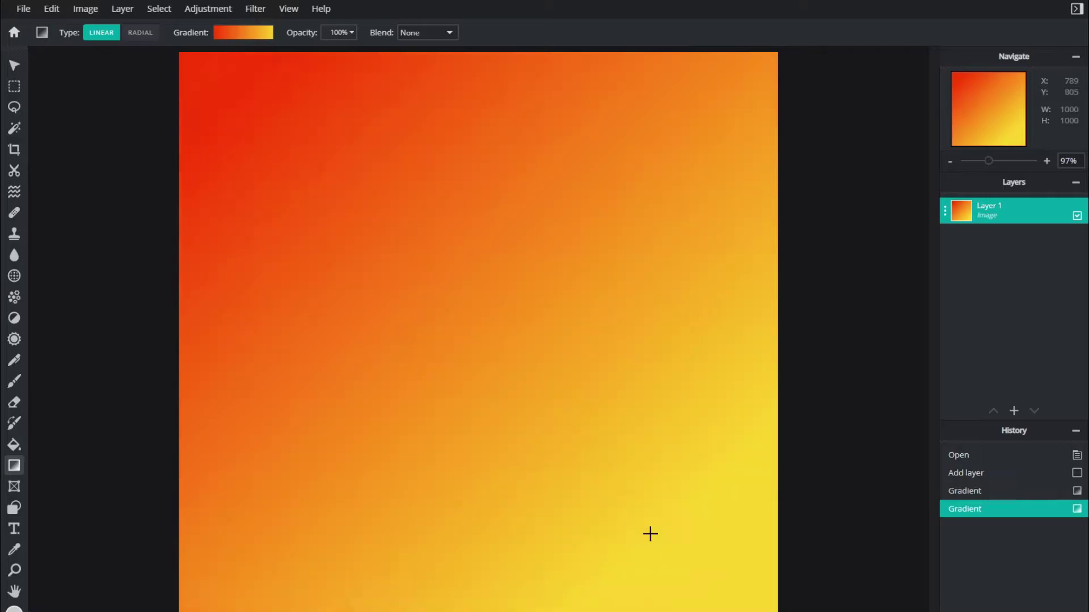
{"action": "left_click_drag", "start_coordinate": [230, 96], "coordinate": [257, 110]}
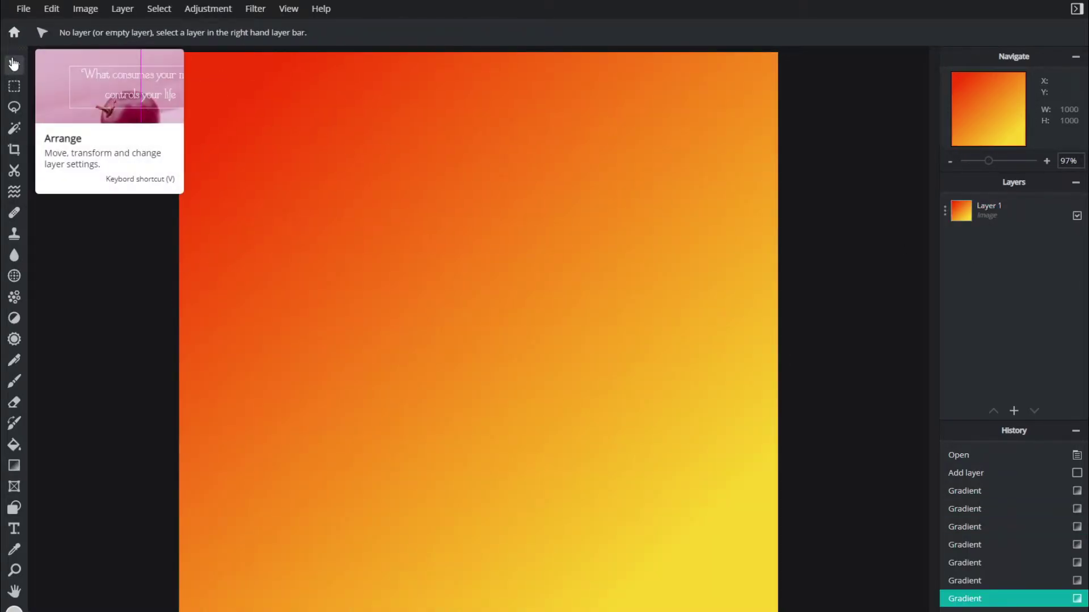
{"action": "key", "text": "v"}
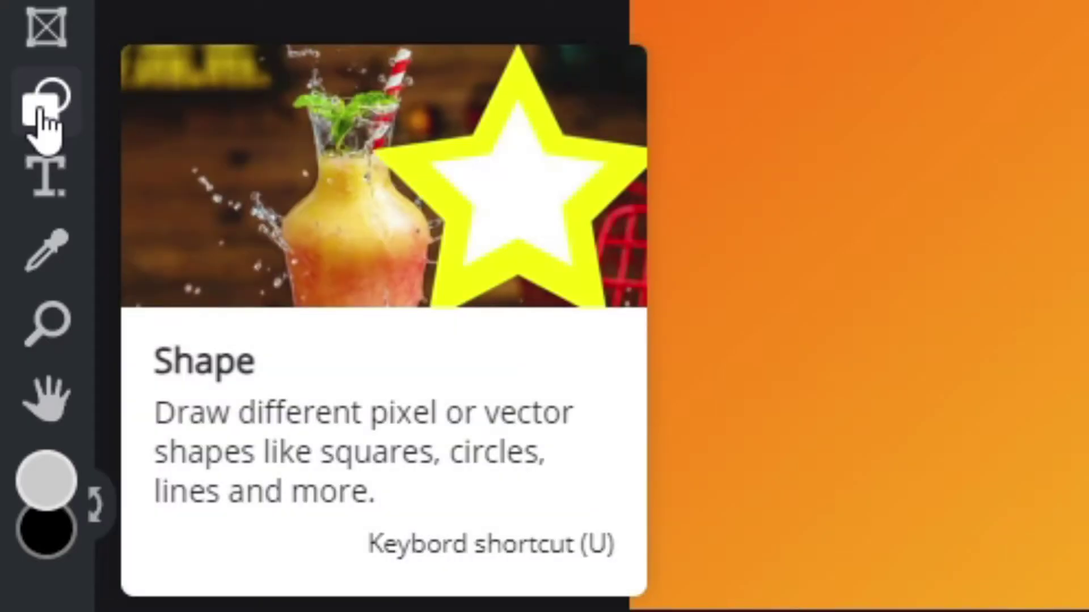
- Draw a rectangle shape covering the entire canvas and set its fill colour to white, #FFFFFF
{"action": "key", "text": "u"}
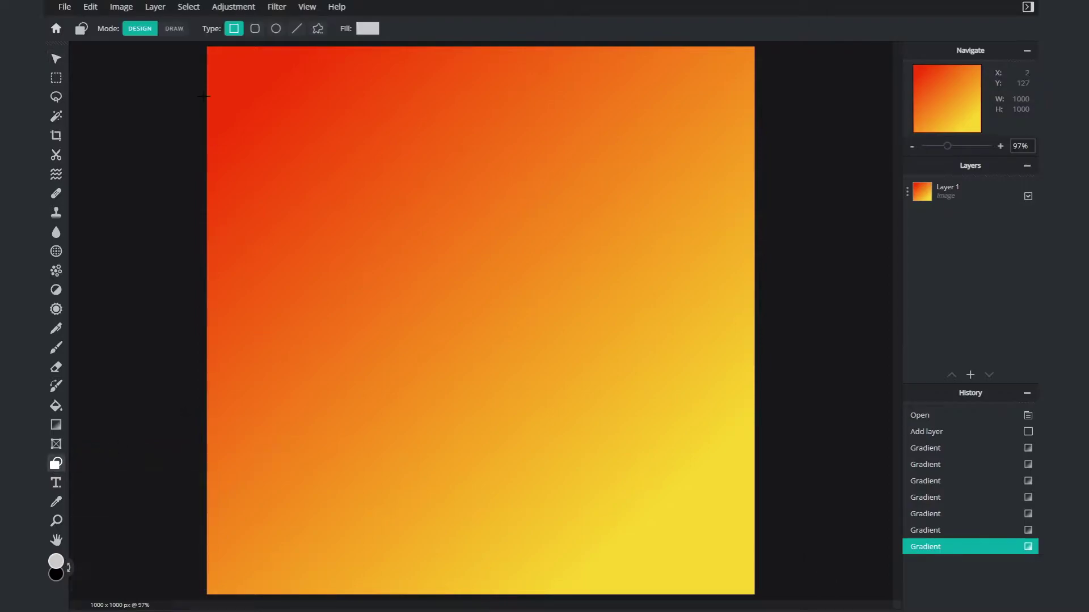
{"action": "left_click_drag", "start_coordinate": [201, 43], "coordinate": [759, 598]}
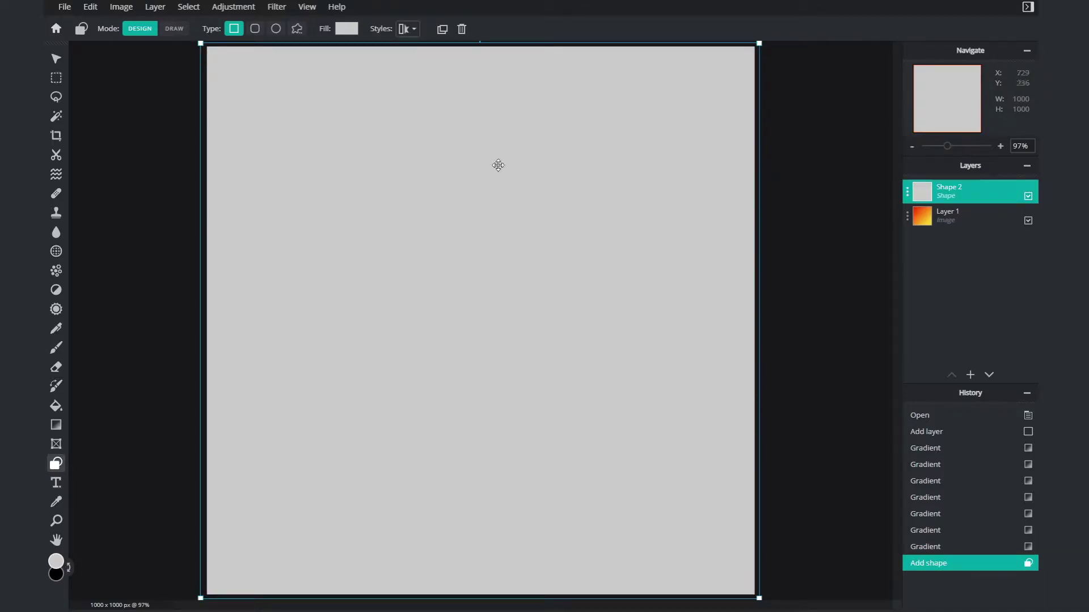
{"action": "left_click", "coordinate": [346, 30]}
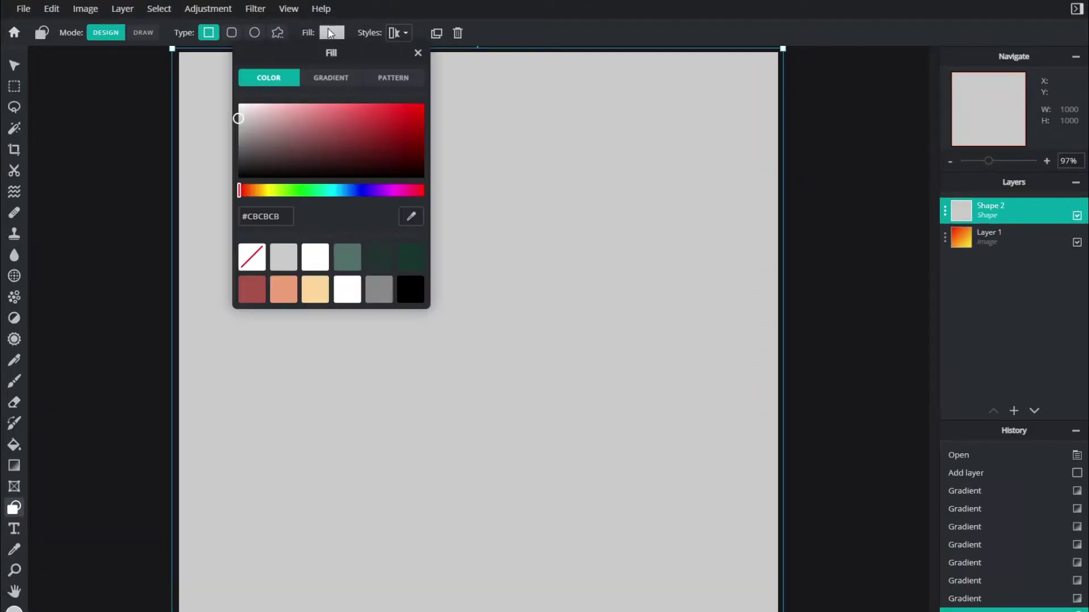
{"action": "left_click", "coordinate": [315, 257]}
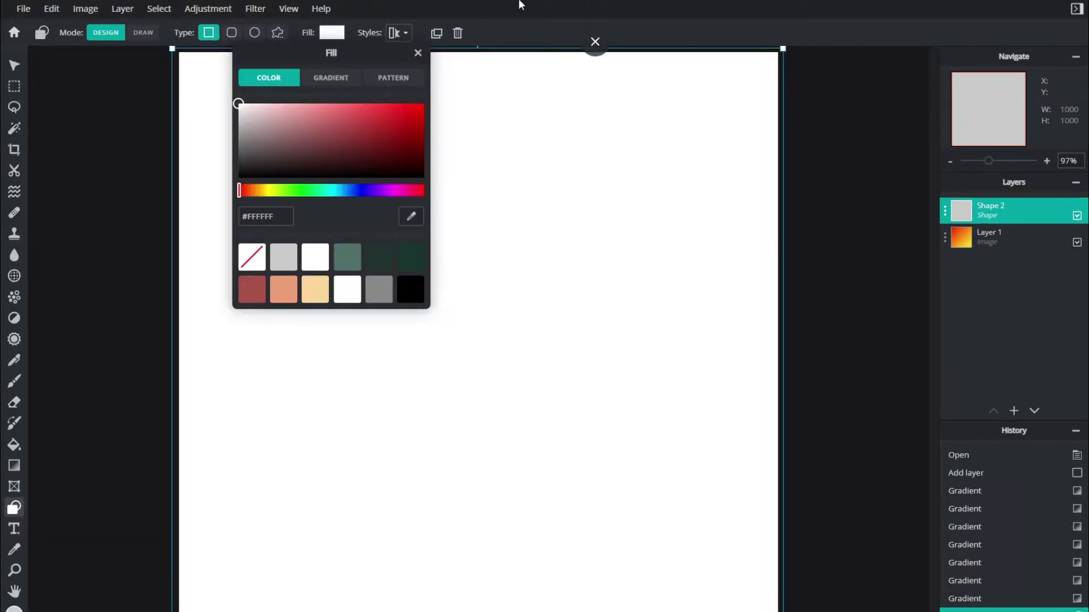
- Fill the rectangle with the white pattern of uneven thin stripes, with direction 90 and scale -3.1
{"action": "left_click", "coordinate": [393, 77]}
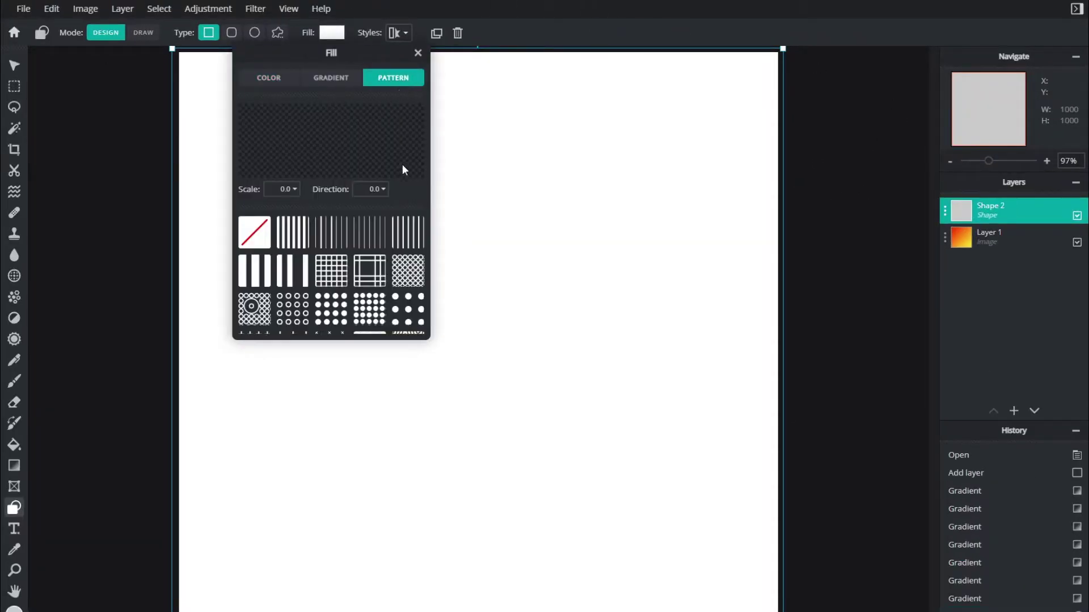
{"action": "left_click", "coordinate": [342, 226]}
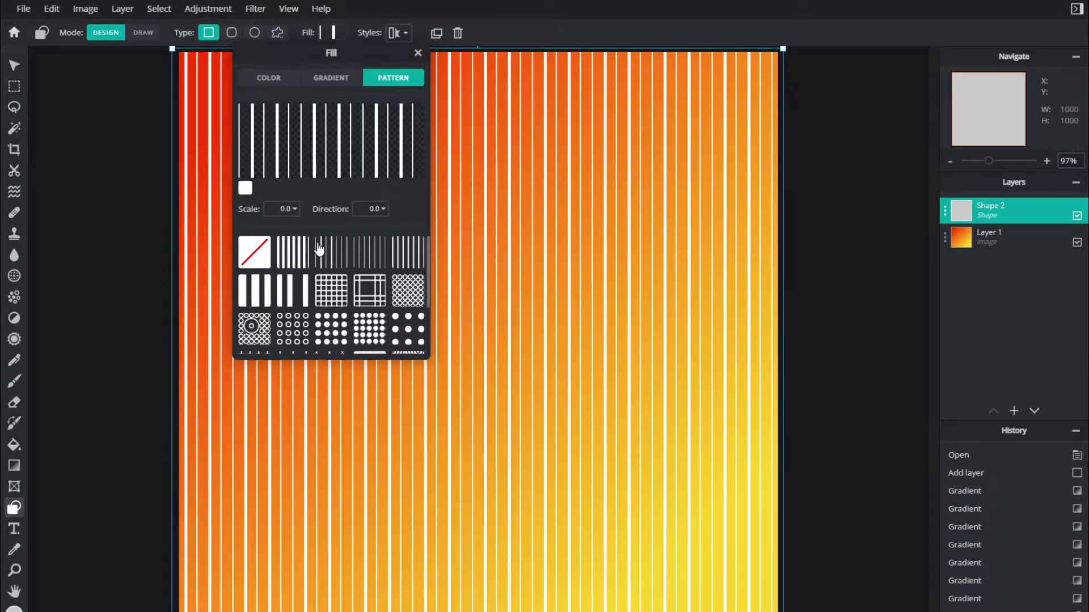
{"action": "left_click", "coordinate": [370, 209]}
{"action": "type", "text": "90"}
{"action": "key", "text": "Return"}
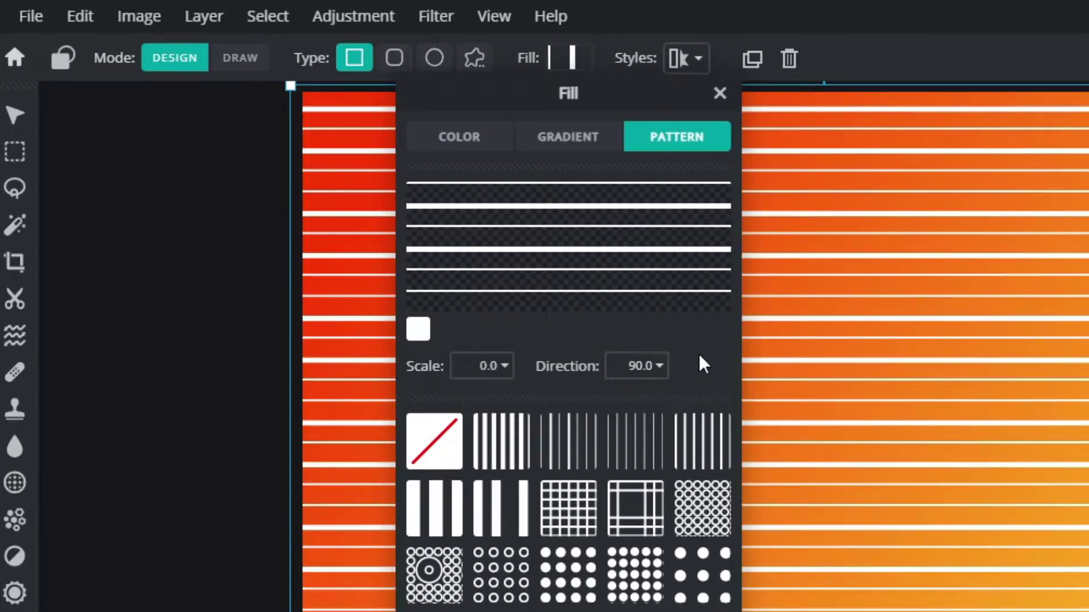
{"action": "left_click", "coordinate": [482, 366]}
{"action": "left_click_drag", "start_coordinate": [238, 230], "coordinate": [220, 230]}
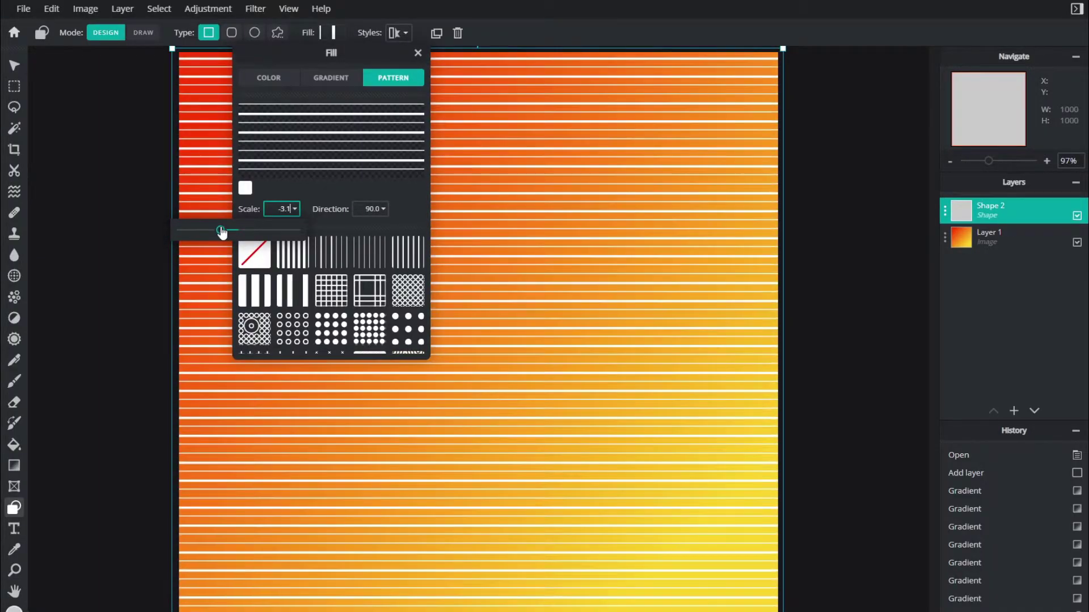
{"action": "left_click", "coordinate": [594, 45]}
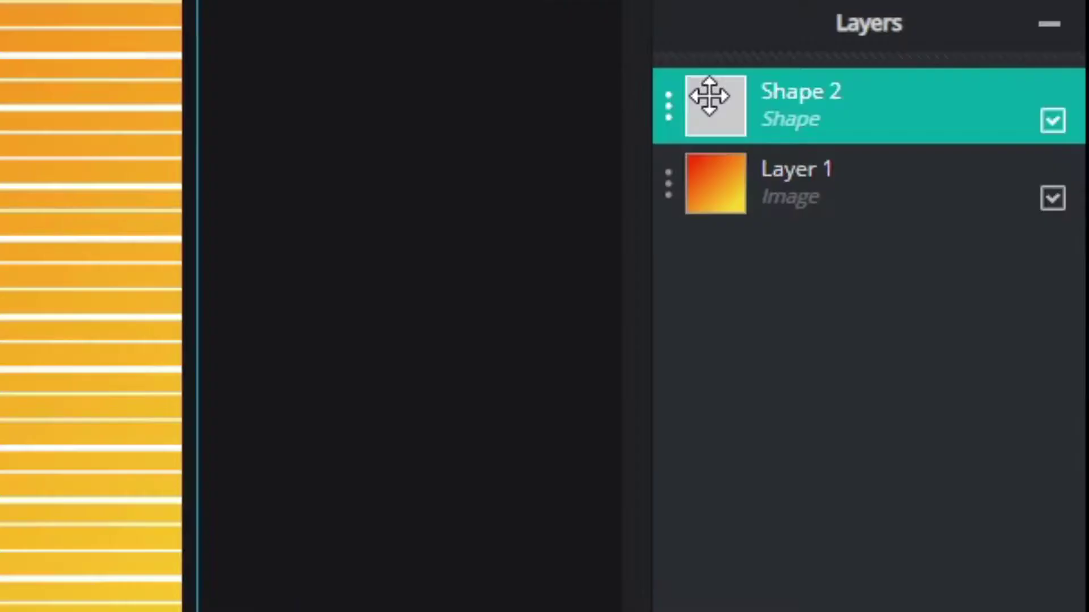
- Set the transparency of the striped Shape 2 layer to 20
{"action": "left_click", "coordinate": [956, 209]}
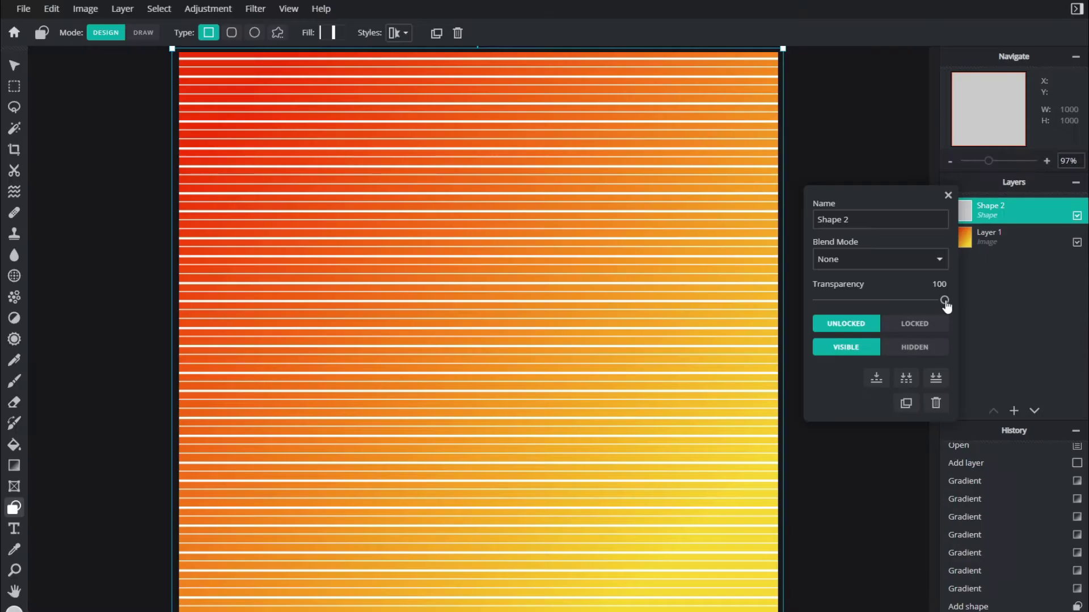
{"action": "left_click_drag", "start_coordinate": [667, 365], "coordinate": [361, 366]}
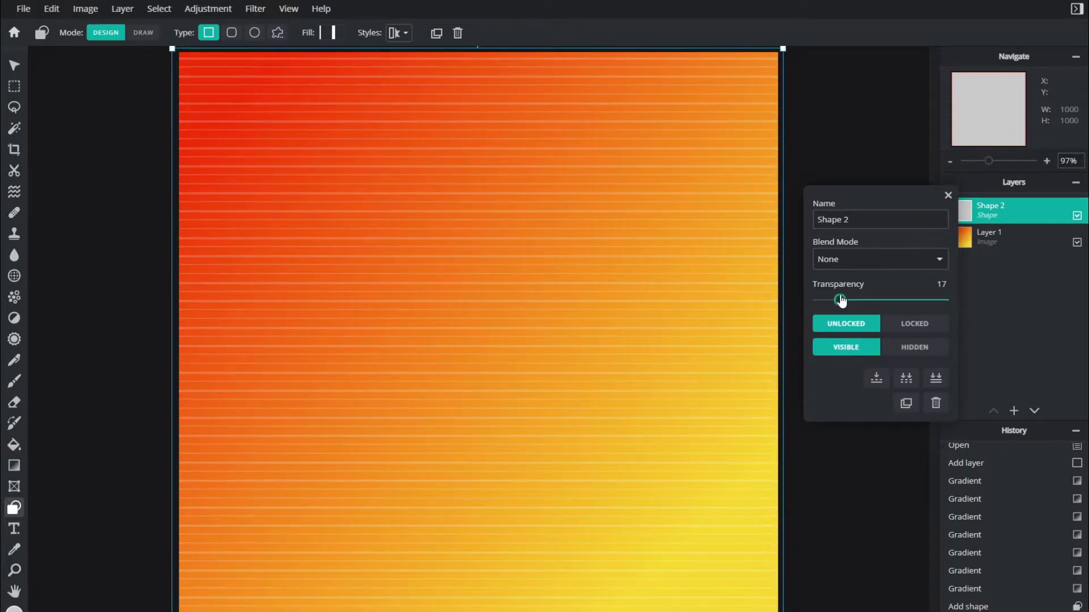
{"action": "left_click_drag", "start_coordinate": [841, 300], "coordinate": [845, 300]}
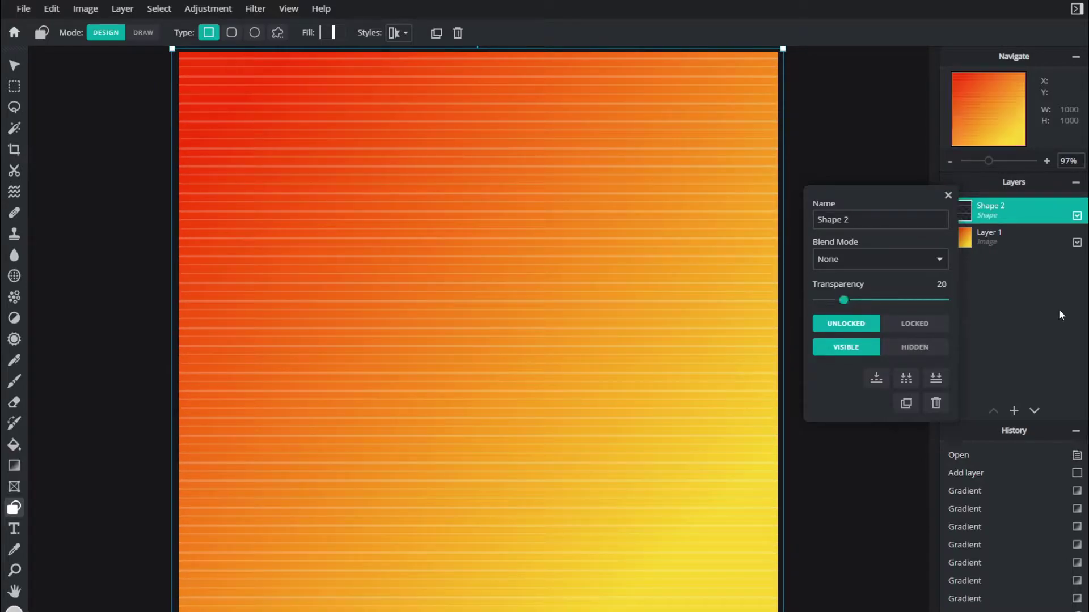
{"action": "left_click", "coordinate": [958, 212]}
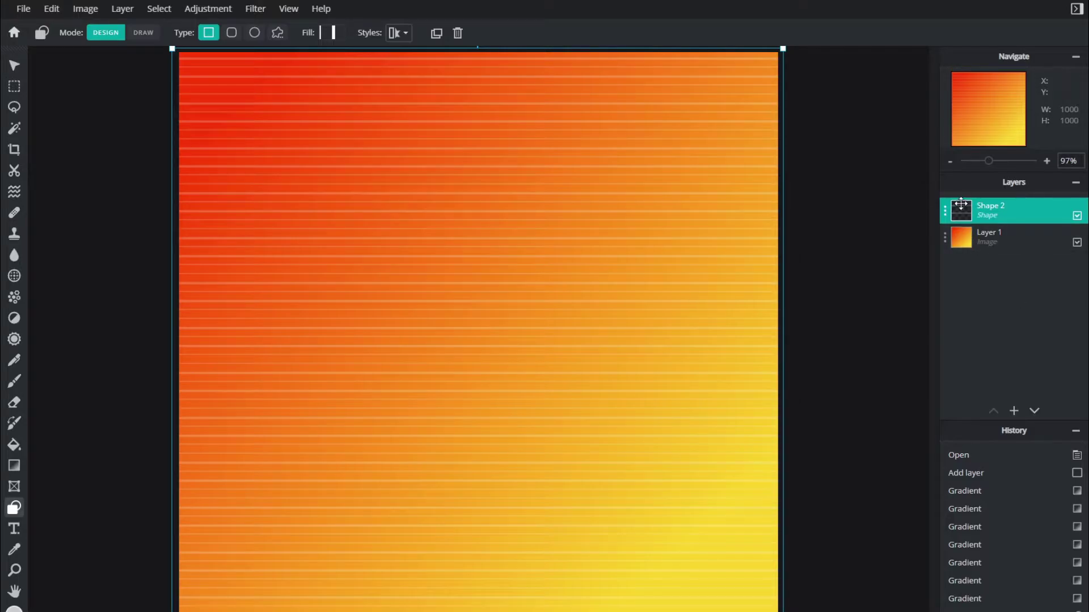
- Duplicate the striped shape layer and change the copy's fill to the small diagonal-cross pattern at scale 2.1
{"action": "left_click", "coordinate": [965, 208]}
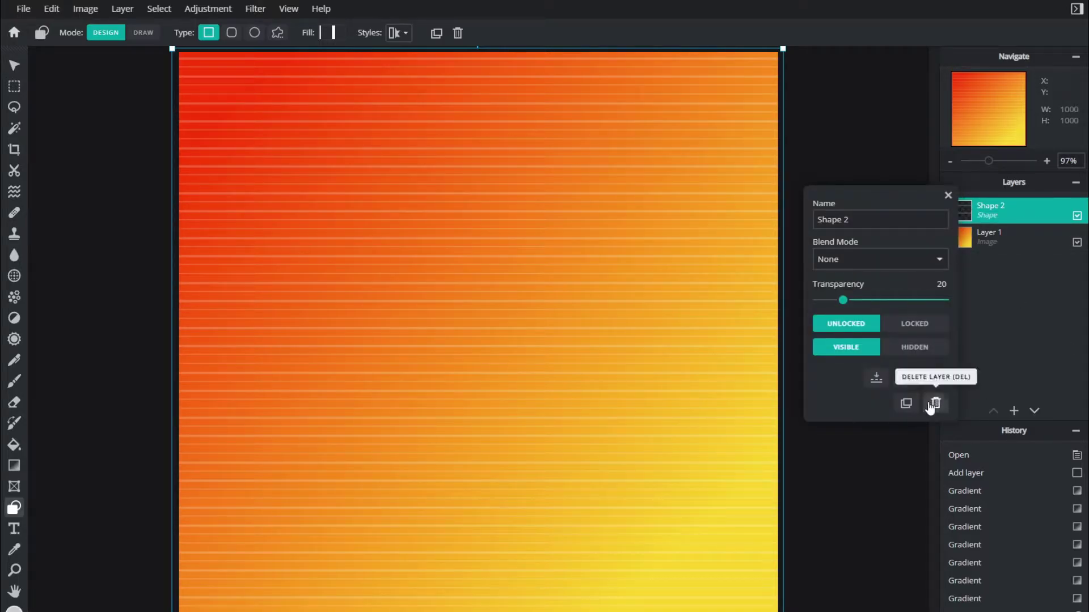
{"action": "left_click", "coordinate": [906, 405]}
{"action": "left_click", "coordinate": [321, 32]}
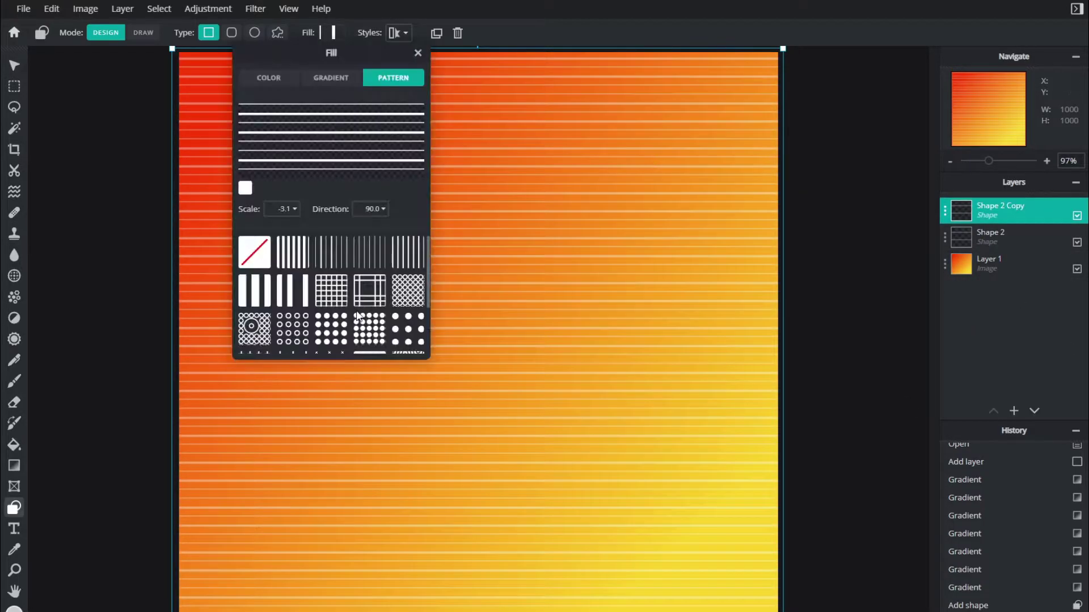
{"action": "scroll", "coordinate": [372, 261], "scroll_direction": "down", "scroll_amount": 2}
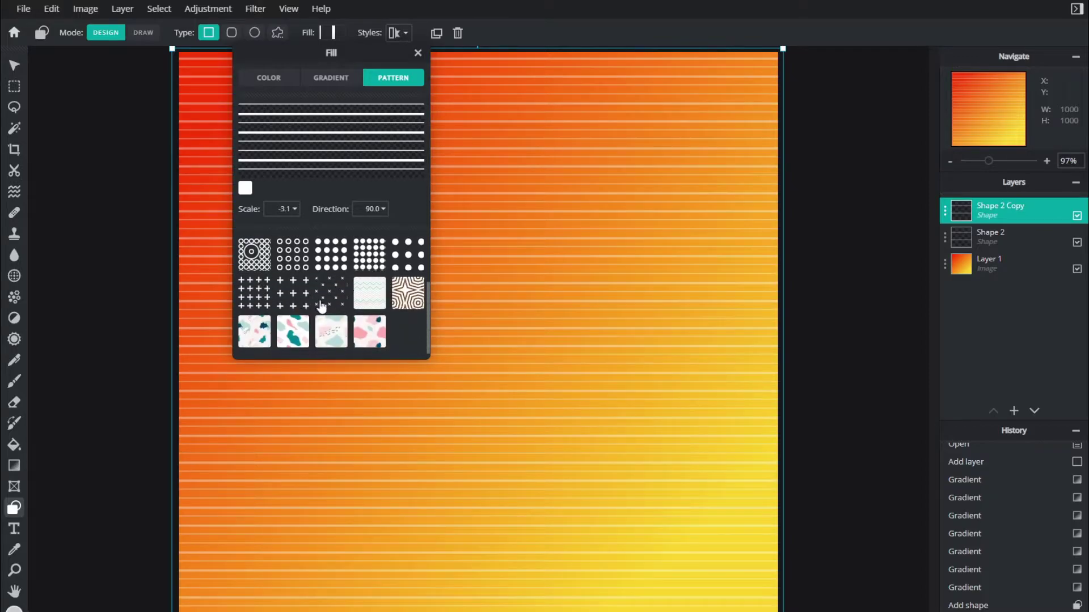
{"action": "left_click", "coordinate": [327, 298]}
{"action": "left_click", "coordinate": [294, 209]}
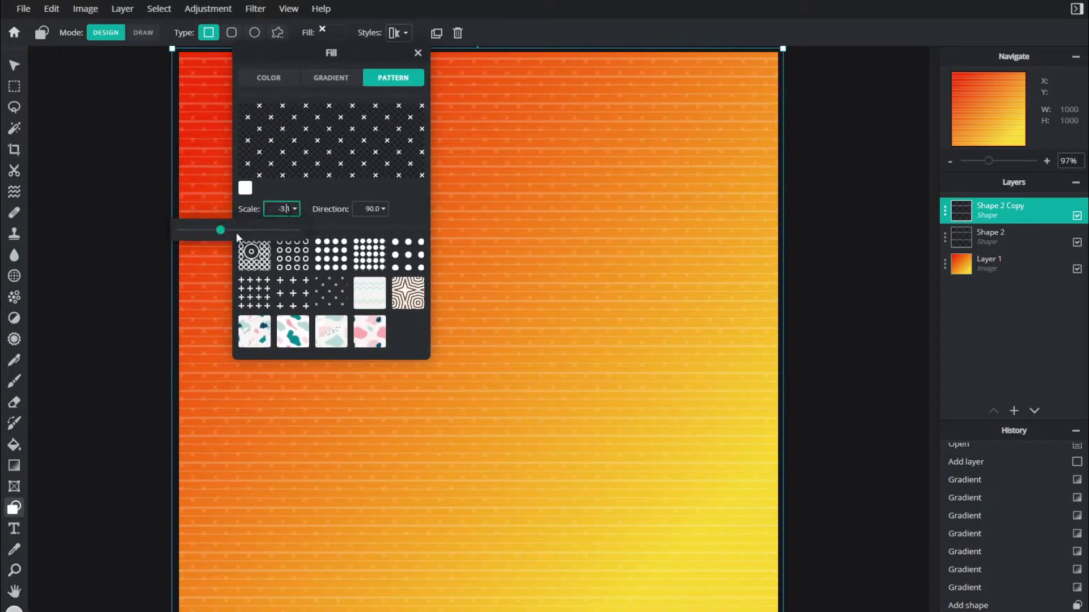
{"action": "mouse_move", "coordinate": [236, 232]}
{"action": "left_mouse_down"}
{"action": "mouse_move", "coordinate": [224, 232]}
{"action": "mouse_move", "coordinate": [250, 229]}
{"action": "left_mouse_up"}
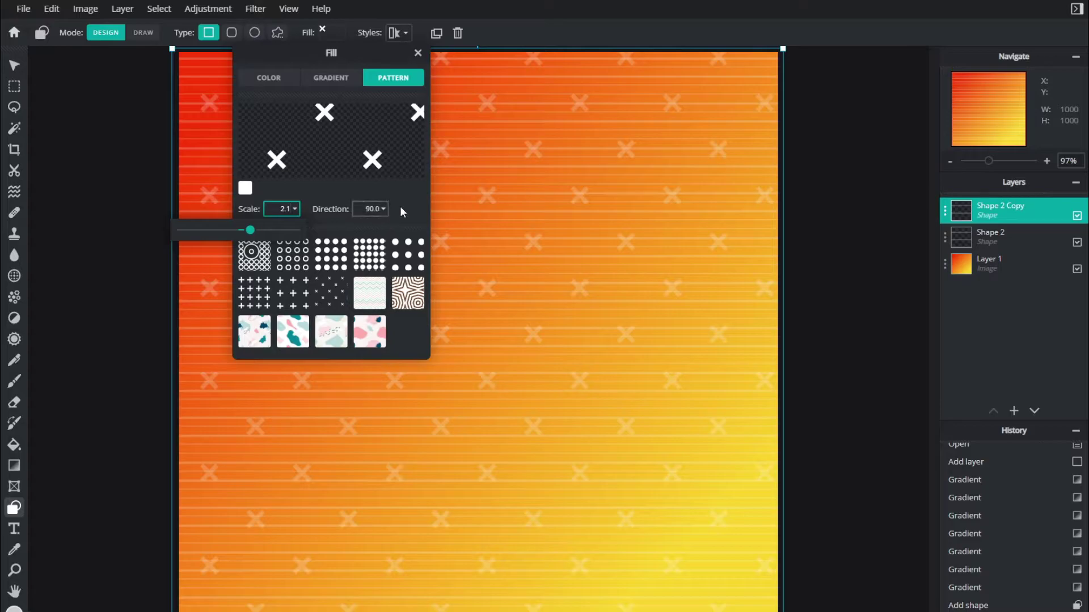
{"action": "left_click", "coordinate": [592, 38]}
- Lower the transparency value of the cross-patterned Shape 2 Copy layer to make it fainter, and select Layer 1
{"action": "left_click", "coordinate": [999, 213]}
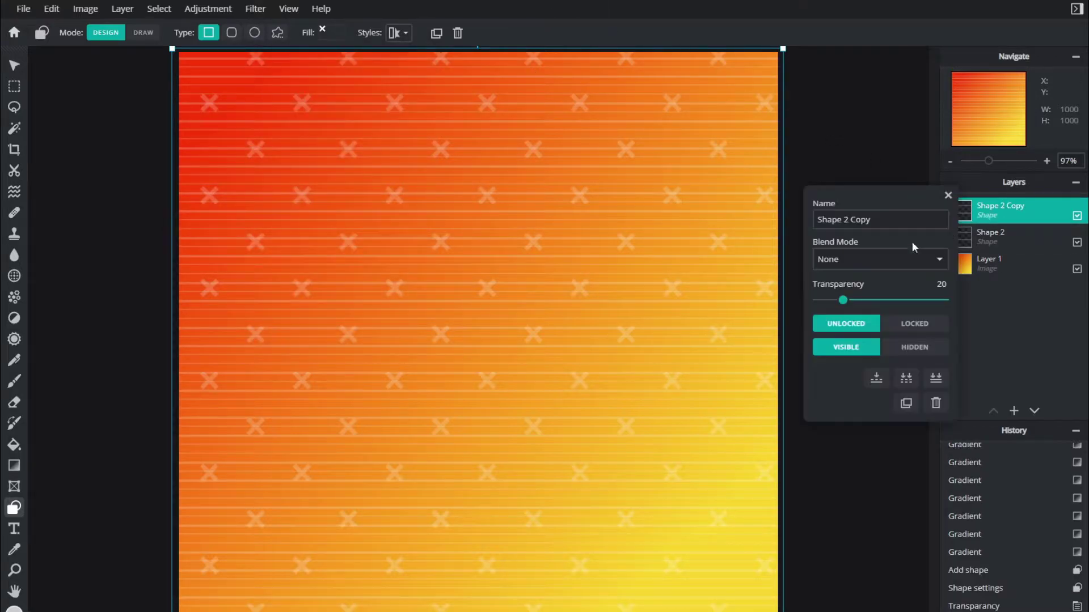
{"action": "left_click_drag", "start_coordinate": [843, 304], "coordinate": [829, 302]}
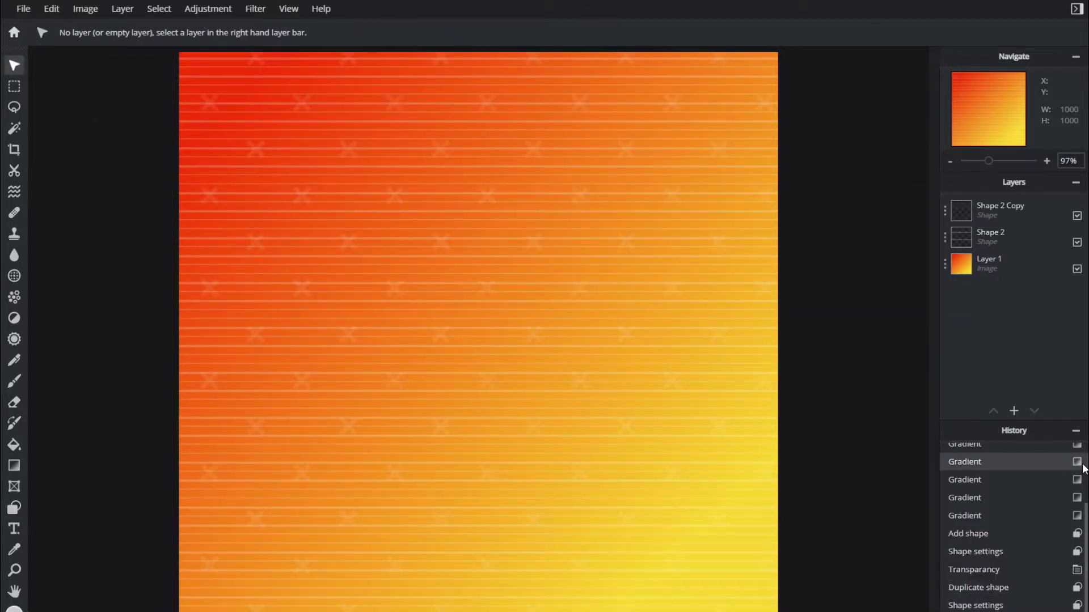
{"action": "left_click", "coordinate": [1014, 264]}
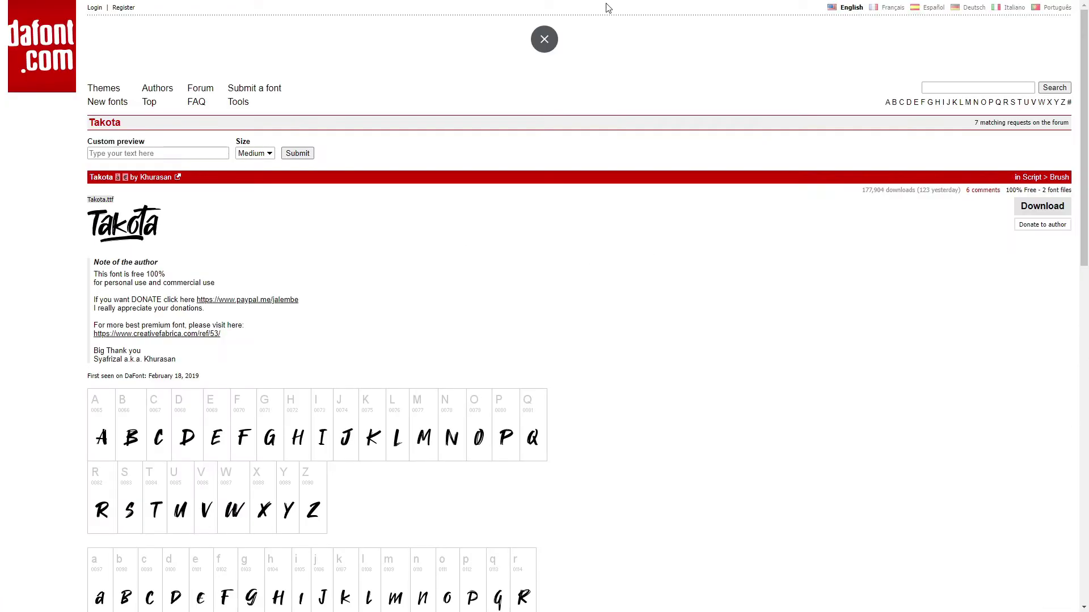
- Take the Takota.ttf font file out of the downloaded takota.zip archive
{"action": "mouse_move", "coordinate": [563, 1]}
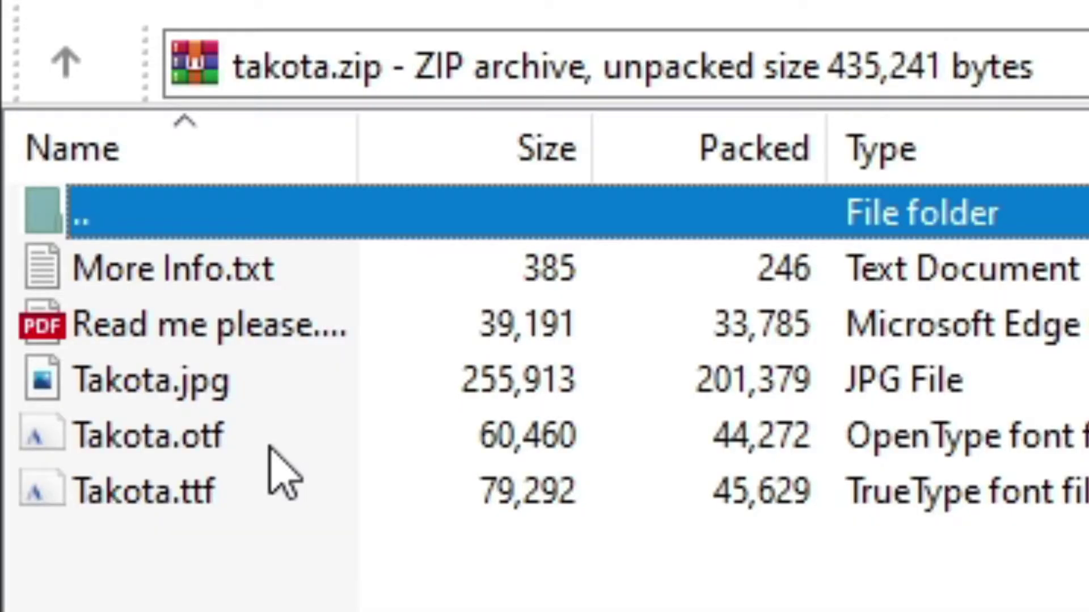
{"action": "left_click", "coordinate": [275, 493]}
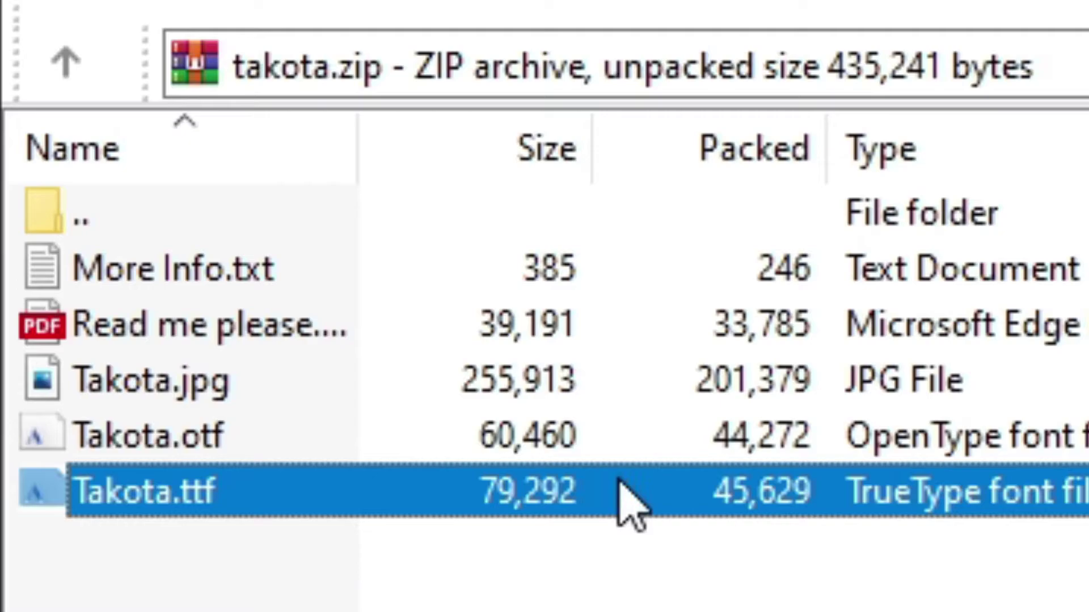
{"action": "left_click_drag", "start_coordinate": [178, 472], "coordinate": [1088, 486]}
{"action": "left_click_drag", "start_coordinate": [1088, 397], "coordinate": [518, 539]}
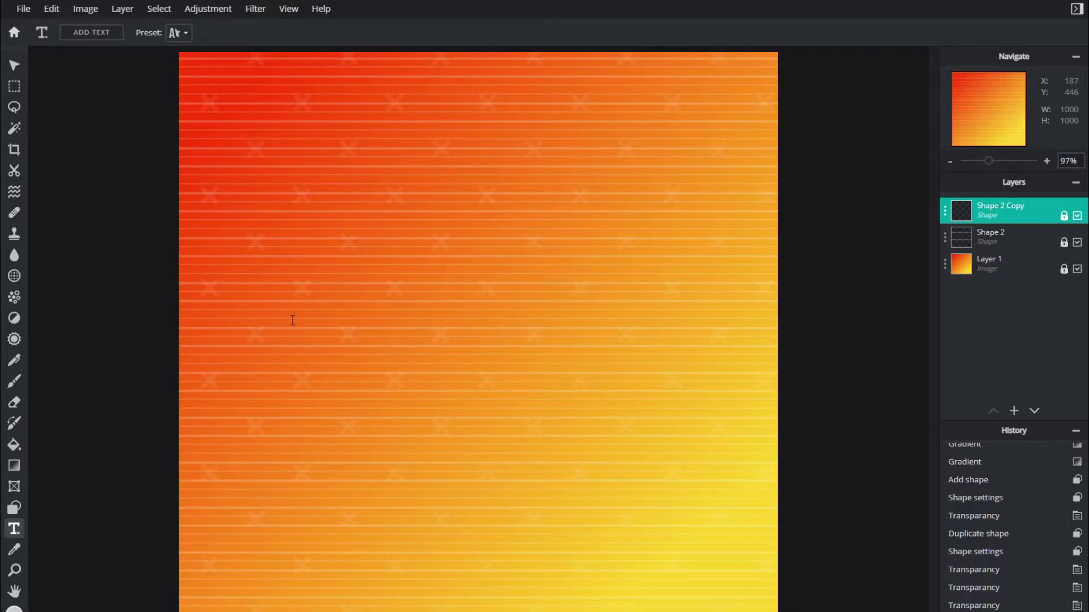
- Place a text above Layer 1 and load the Takota font for it as a local font
{"action": "left_click", "coordinate": [278, 288]}
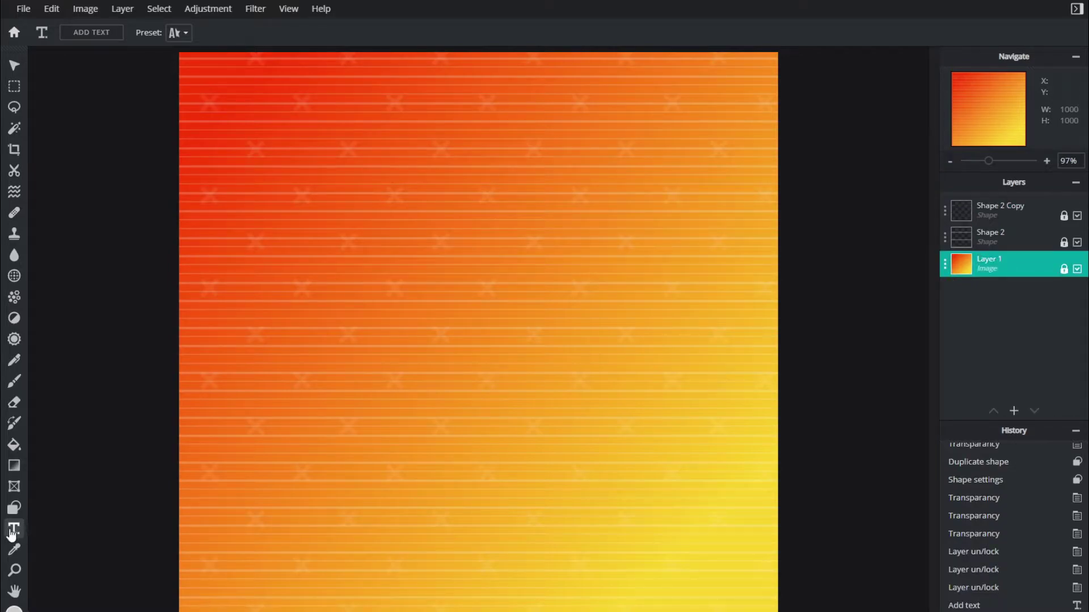
{"action": "left_click", "coordinate": [439, 278]}
{"action": "left_click", "coordinate": [674, 371]}
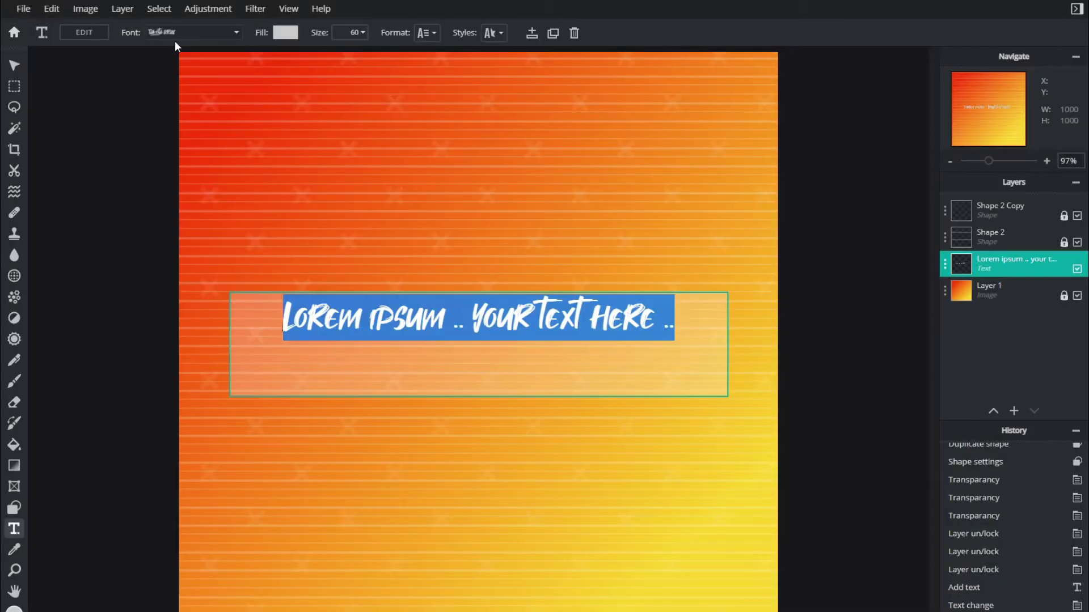
{"action": "left_click", "coordinate": [195, 31]}
{"action": "scroll", "coordinate": [218, 511], "scroll_direction": "down", "scroll_amount": 3}
{"action": "left_click", "coordinate": [217, 539]}
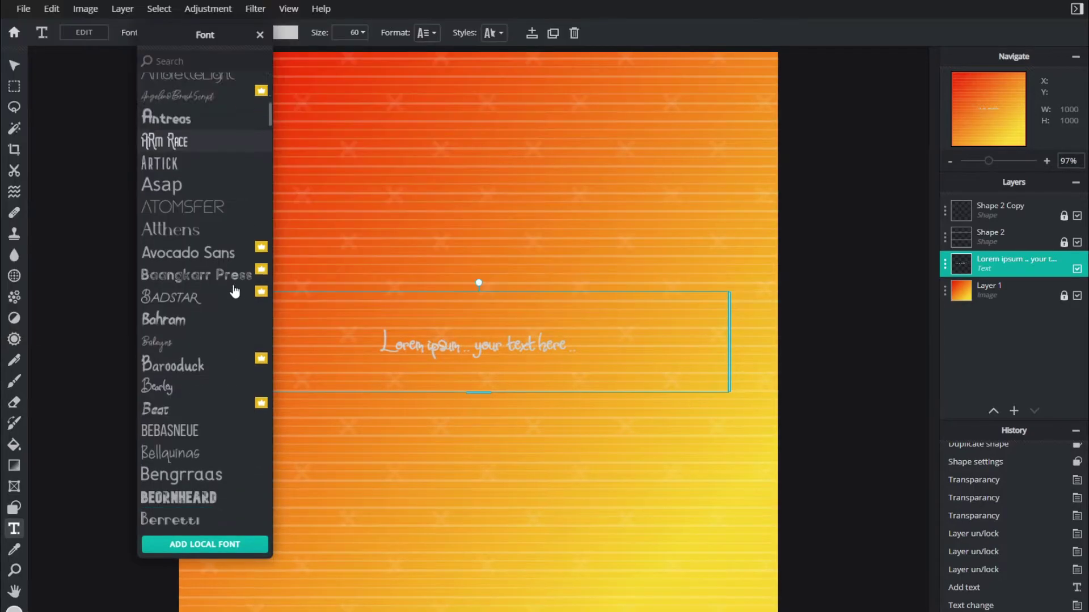
{"action": "scroll", "coordinate": [233, 289], "scroll_direction": "down", "scroll_amount": 6}
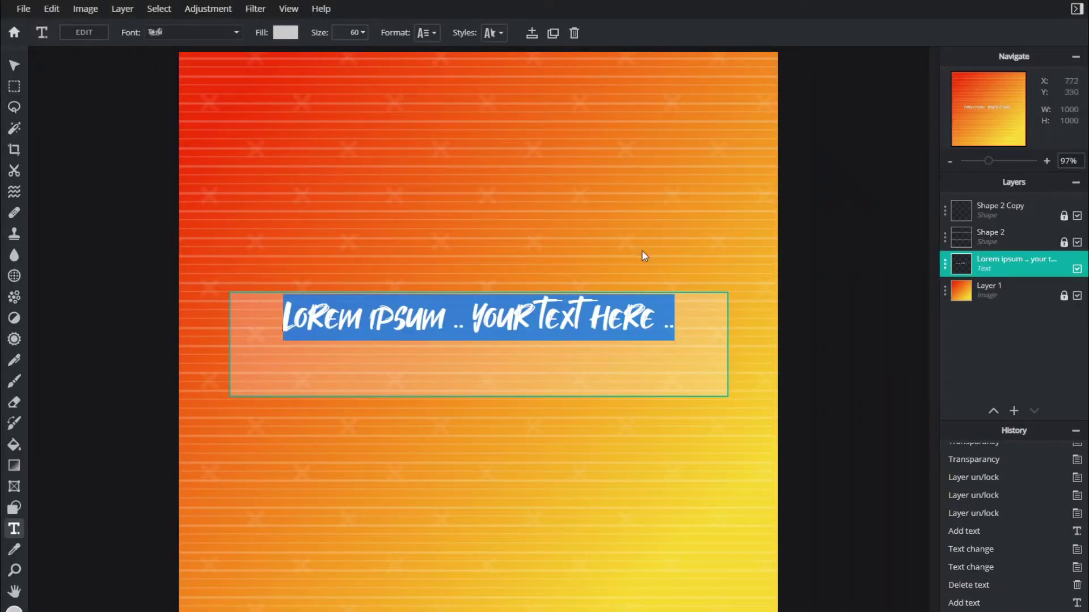
- Replace the placeholder text with Takota and enlarge it to about 4356 x 873 px across the upper part of the canvas
{"action": "type", "text": "Takota"}
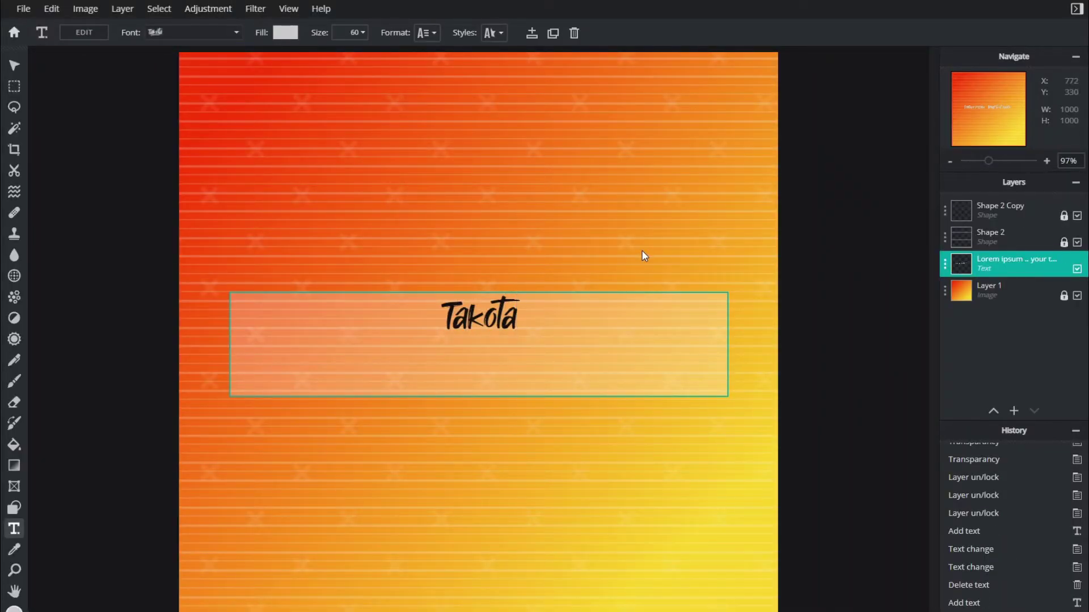
{"action": "left_click", "coordinate": [14, 66]}
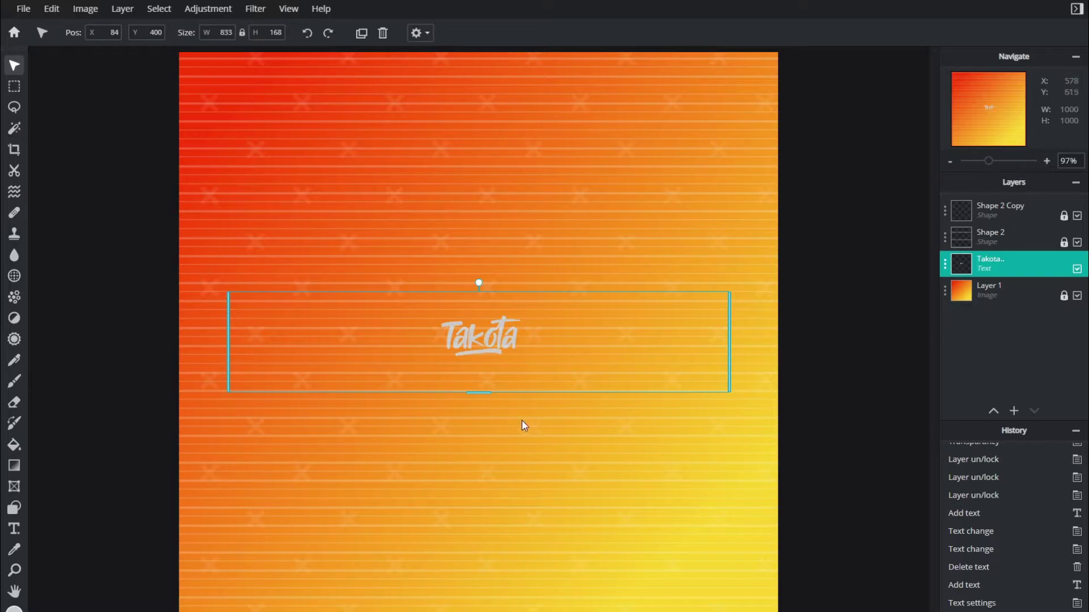
{"action": "left_click_drag", "start_coordinate": [479, 392], "coordinate": [476, 514]}
{"action": "left_click_drag", "start_coordinate": [491, 473], "coordinate": [475, 225]}
{"action": "left_click_drag", "start_coordinate": [468, 413], "coordinate": [466, 569]}
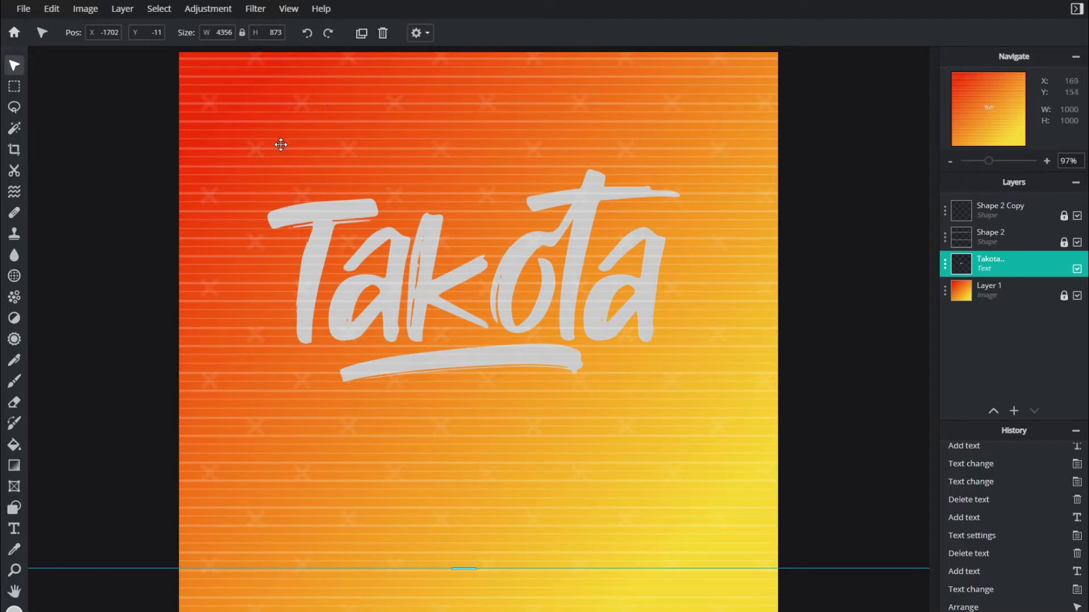
- Fill the Takota text with white (#FFFFFF) and move its layer above all the other layers
{"action": "key", "text": "t"}
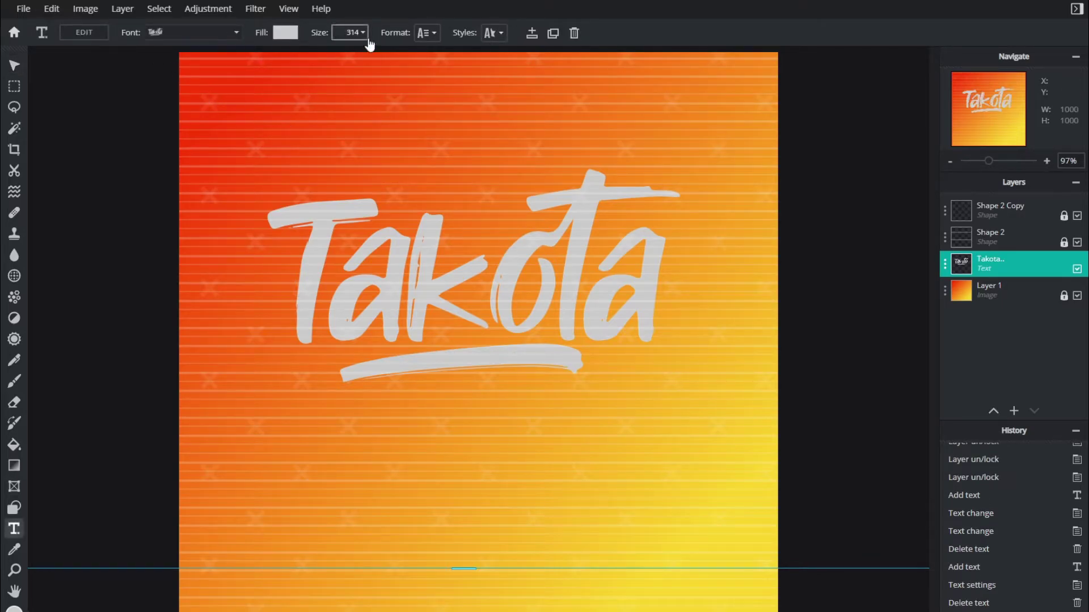
{"action": "left_click", "coordinate": [358, 32]}
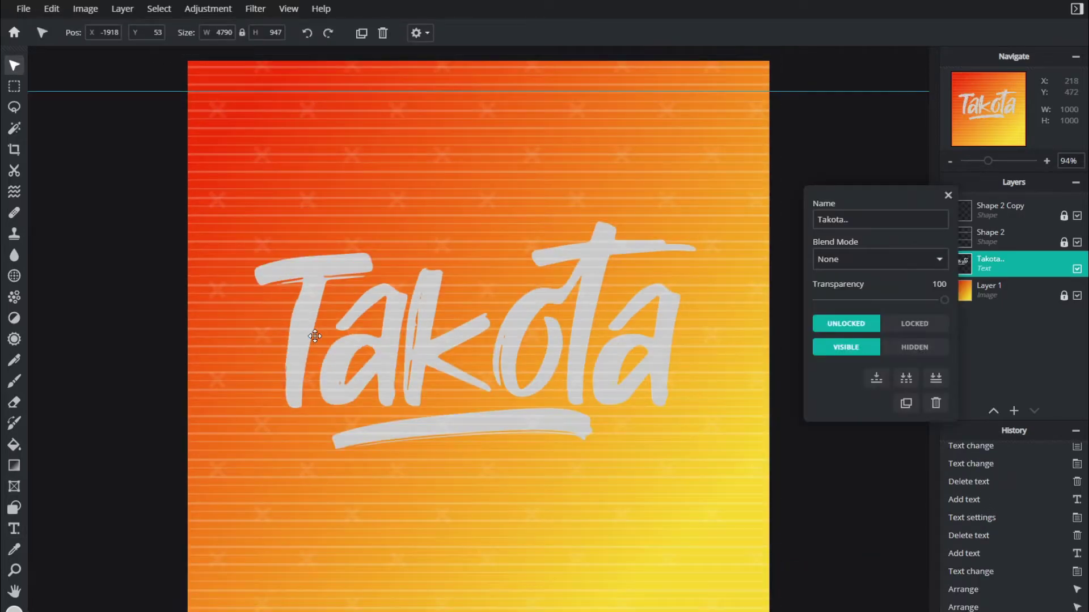
{"action": "key", "text": "t"}
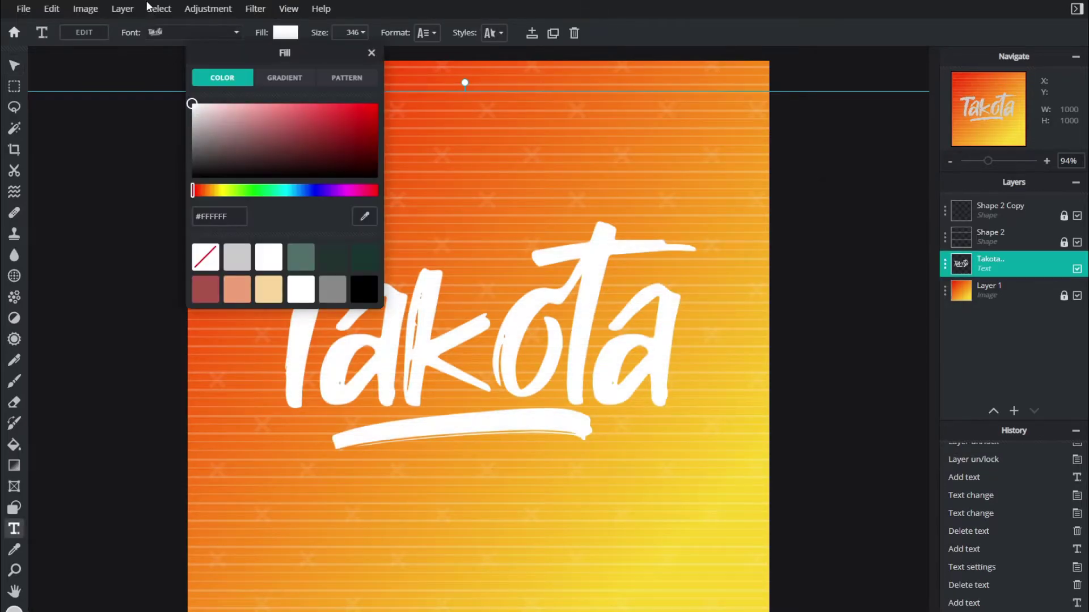
{"action": "left_click_drag", "start_coordinate": [981, 265], "coordinate": [991, 201]}
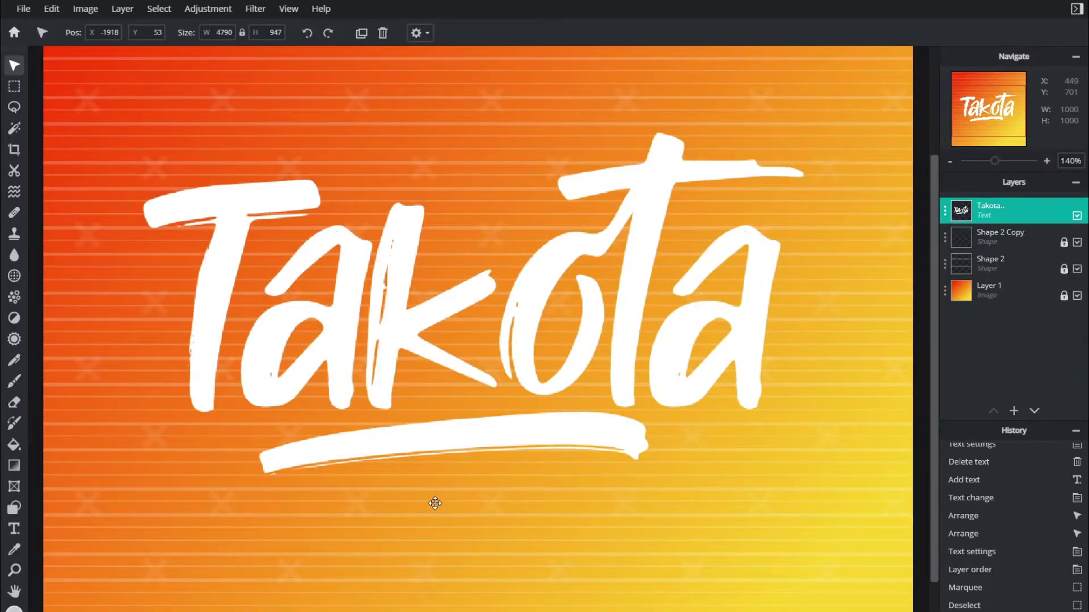
- Select the underline stroke beneath the Takota text with a rectangular marquee and copy and paste it as a new layer
{"action": "scroll", "coordinate": [435, 503], "scroll_direction": "down", "scroll_amount": 3}
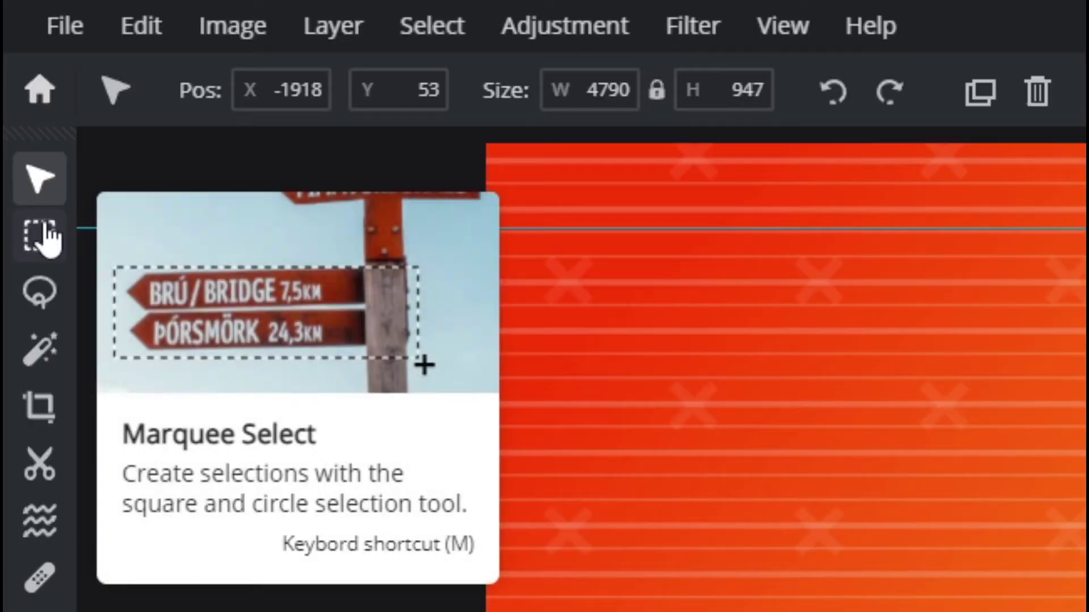
{"action": "left_click", "coordinate": [15, 87]}
{"action": "scroll", "coordinate": [576, 483], "scroll_direction": "up", "scroll_amount": 3}
{"action": "scroll", "coordinate": [689, 357], "scroll_direction": "up", "scroll_amount": 1}
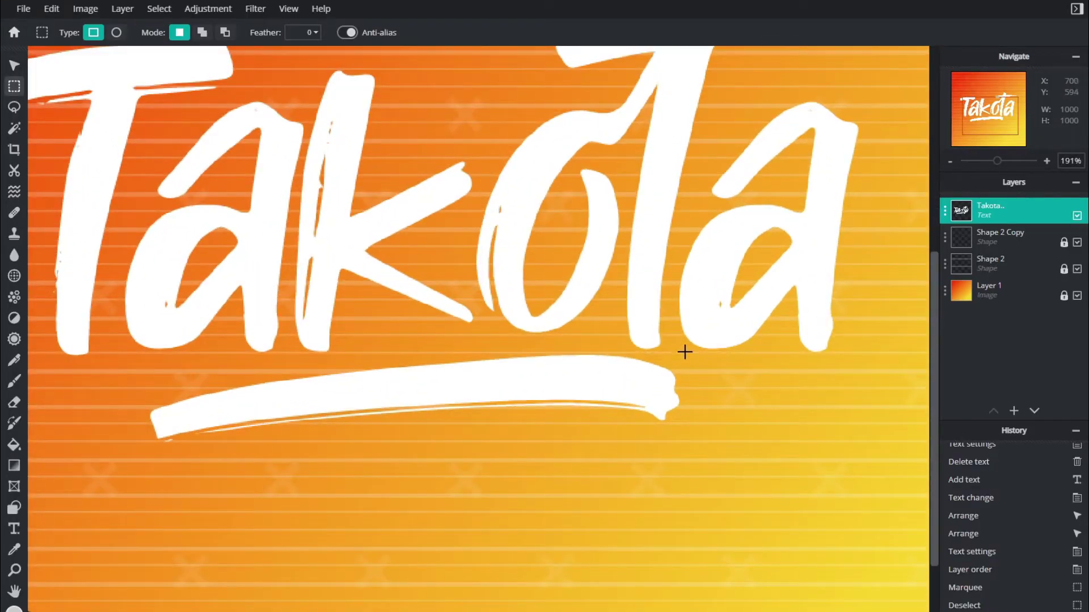
{"action": "mouse_move", "coordinate": [680, 353]}
{"action": "left_mouse_down"}
{"action": "mouse_move", "coordinate": [590, 484]}
{"action": "mouse_move", "coordinate": [484, 459]}
{"action": "mouse_move", "coordinate": [144, 453]}
{"action": "left_mouse_up"}
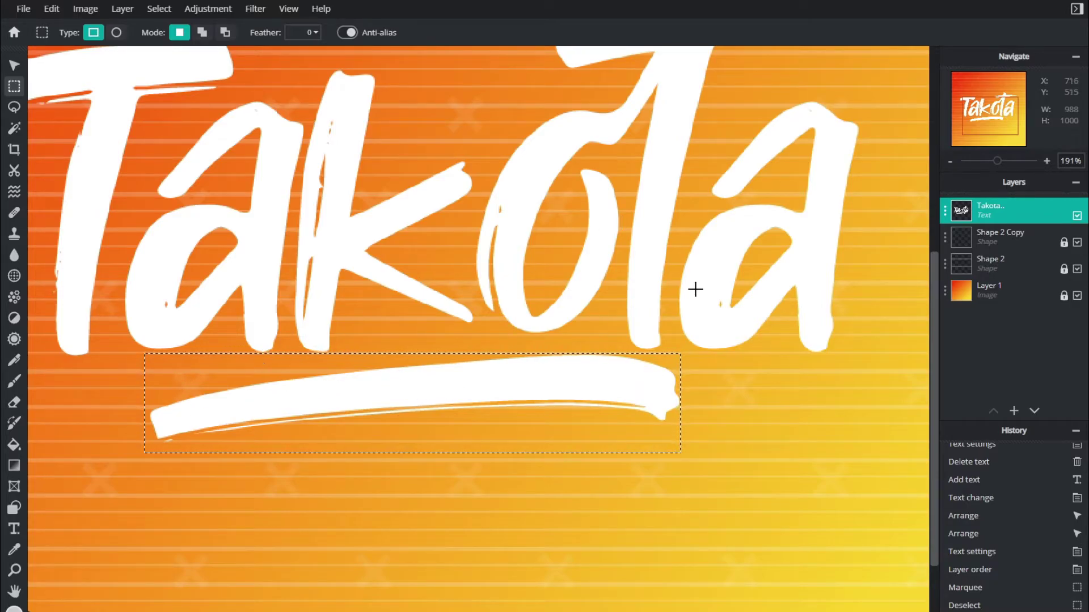
{"action": "key", "text": "ctrl+c"}
{"action": "key", "text": "ctrl+v"}
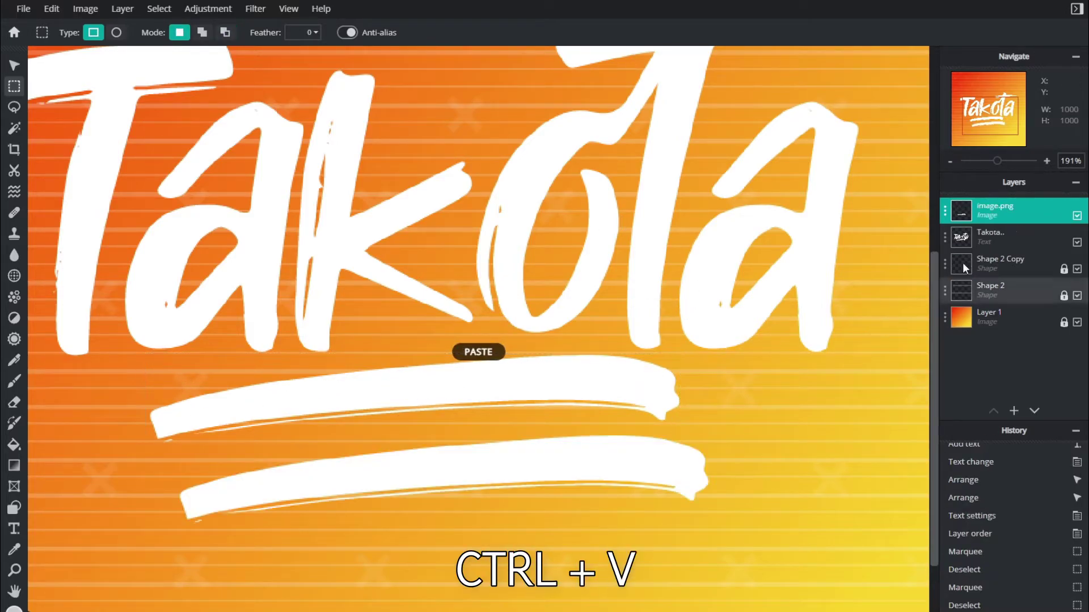
- Delete the Takota text layer, keeping the pasted brush stroke layer
{"action": "key", "text": "v"}
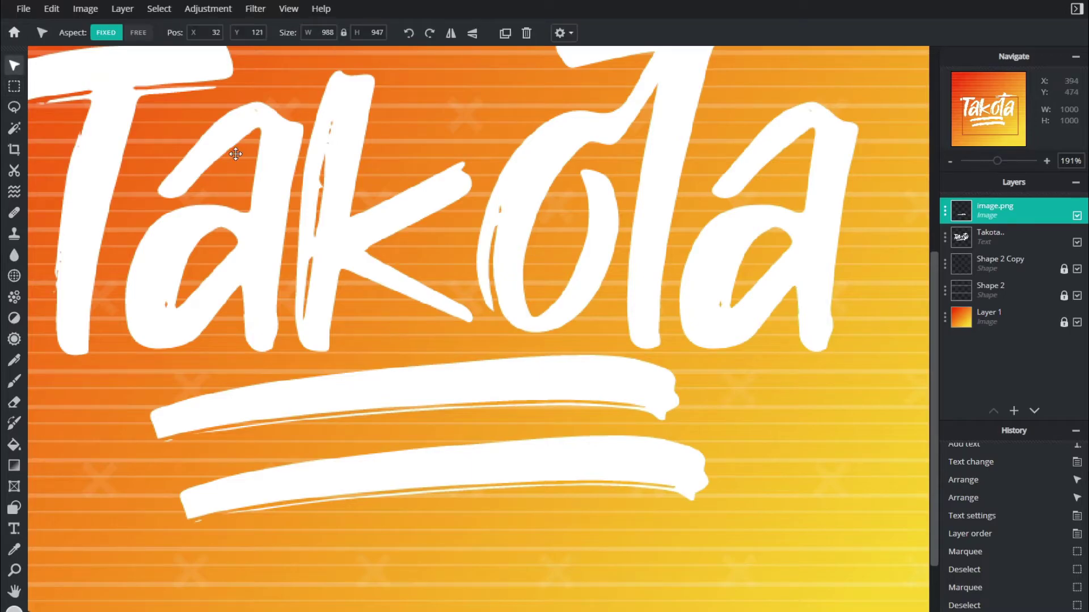
{"action": "scroll", "coordinate": [462, 235], "scroll_direction": "down", "scroll_amount": 5}
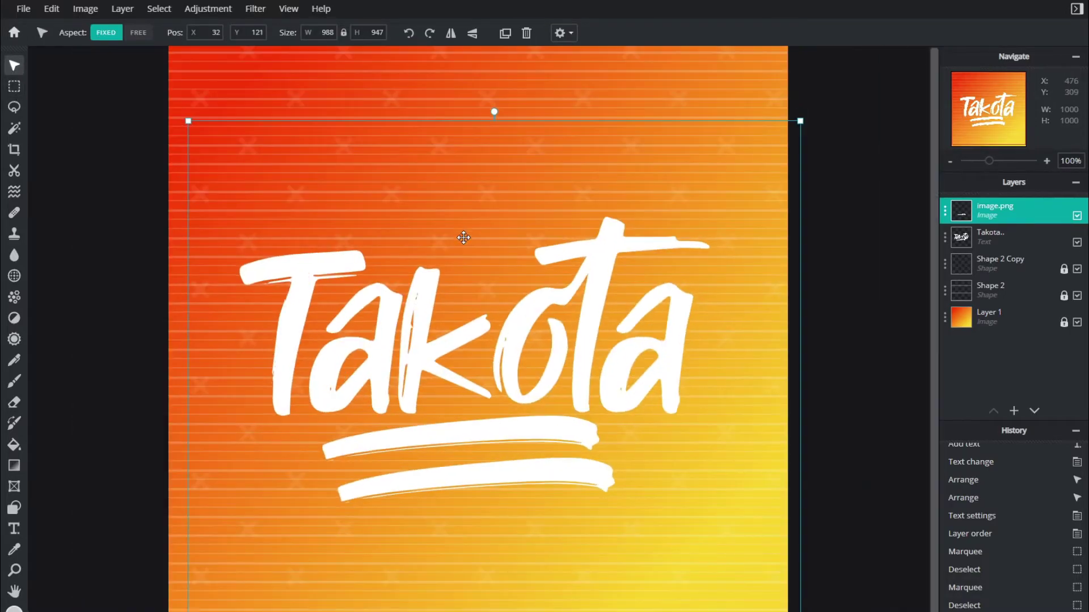
{"action": "key", "text": "v"}
{"action": "left_click", "coordinate": [1015, 237]}
{"action": "key", "text": "Delete"}
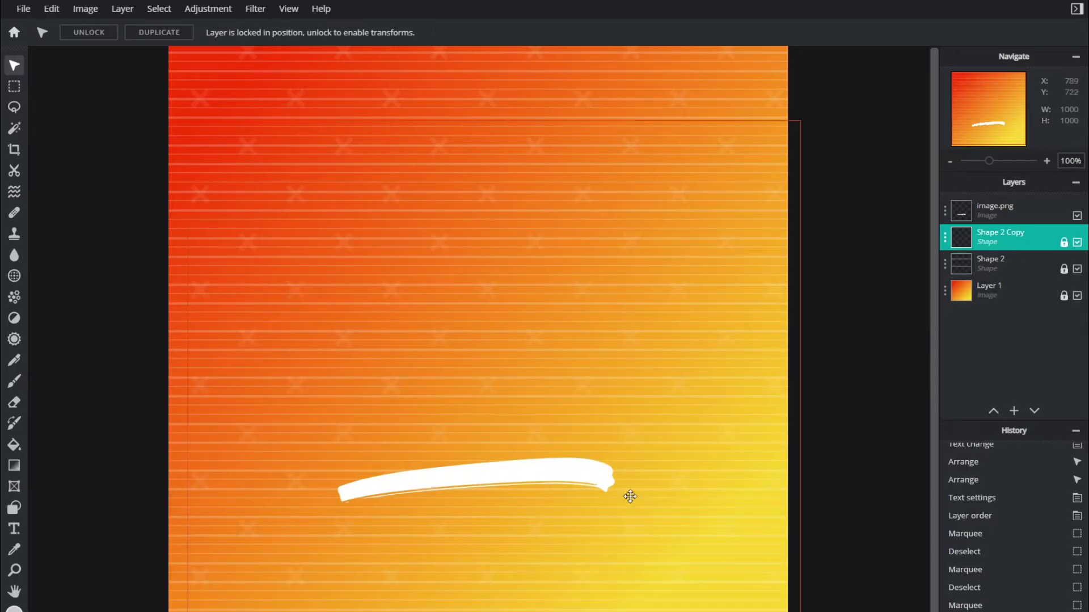
- Enlarge the pasted brush stroke layer to about 1224 x 1173 px with the stroke in the lower part of the canvas, and select Layer 1
{"action": "mouse_move", "coordinate": [499, 481]}
{"action": "left_mouse_down"}
{"action": "mouse_move", "coordinate": [559, 499]}
{"action": "mouse_move", "coordinate": [578, 476]}
{"action": "mouse_move", "coordinate": [469, 505]}
{"action": "mouse_move", "coordinate": [493, 483]}
{"action": "mouse_move", "coordinate": [503, 497]}
{"action": "left_mouse_up"}
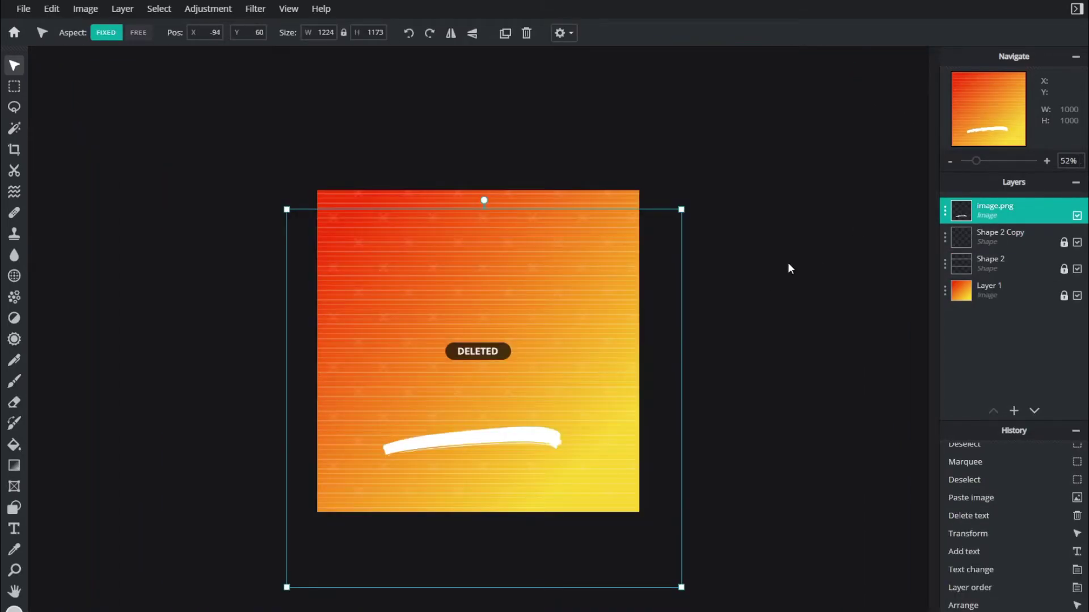
{"action": "left_click", "coordinate": [764, 271]}
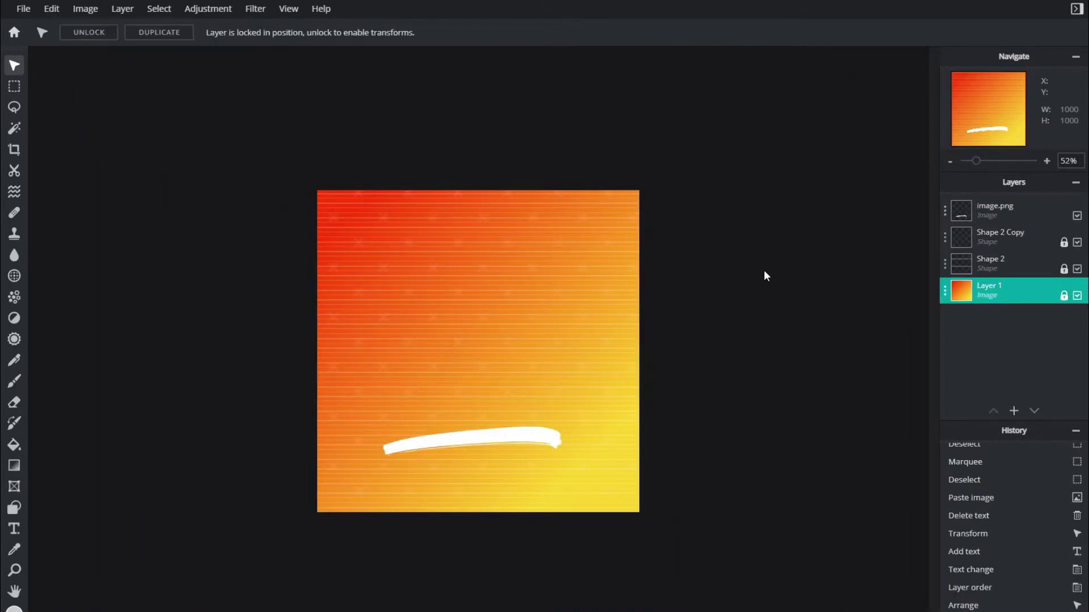
{"action": "scroll", "coordinate": [753, 271], "scroll_direction": "up", "scroll_amount": 4}
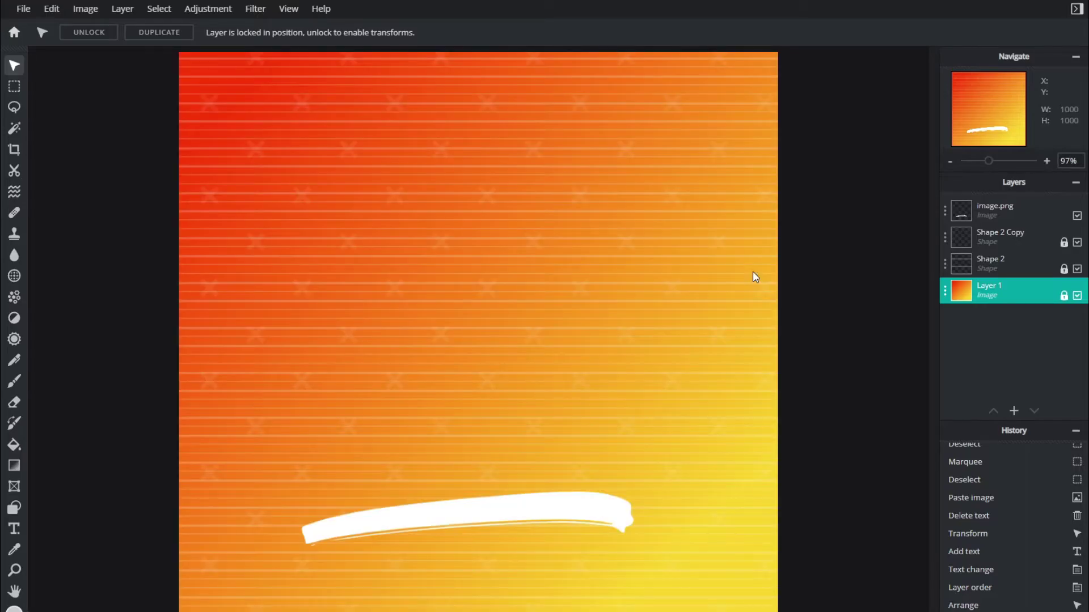
- Draw a circle shape spanning the whole canvas
{"action": "key", "text": "u"}
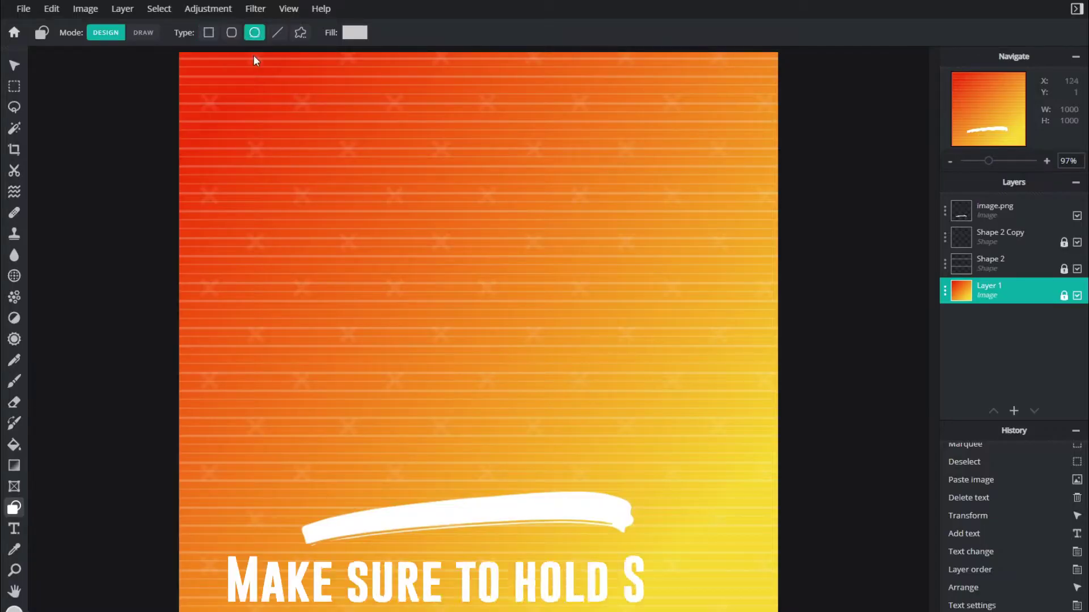
{"action": "left_click_drag", "start_coordinate": [177, 51], "coordinate": [780, 607]}
{"action": "left_click_drag", "start_coordinate": [779, 349], "coordinate": [783, 105]}
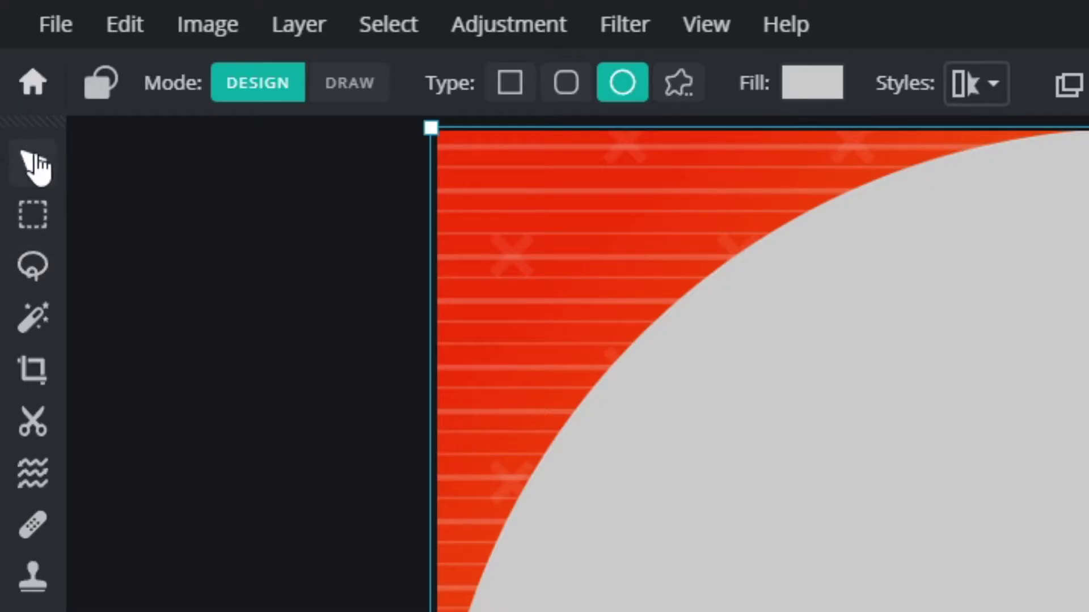
- Set the circle's size to 1000 x 1000 px and align it with the canvas at position 0, 0
{"action": "left_click", "coordinate": [34, 164]}
{"action": "double_click", "coordinate": [802, 83]}
{"action": "type", "text": "1"}
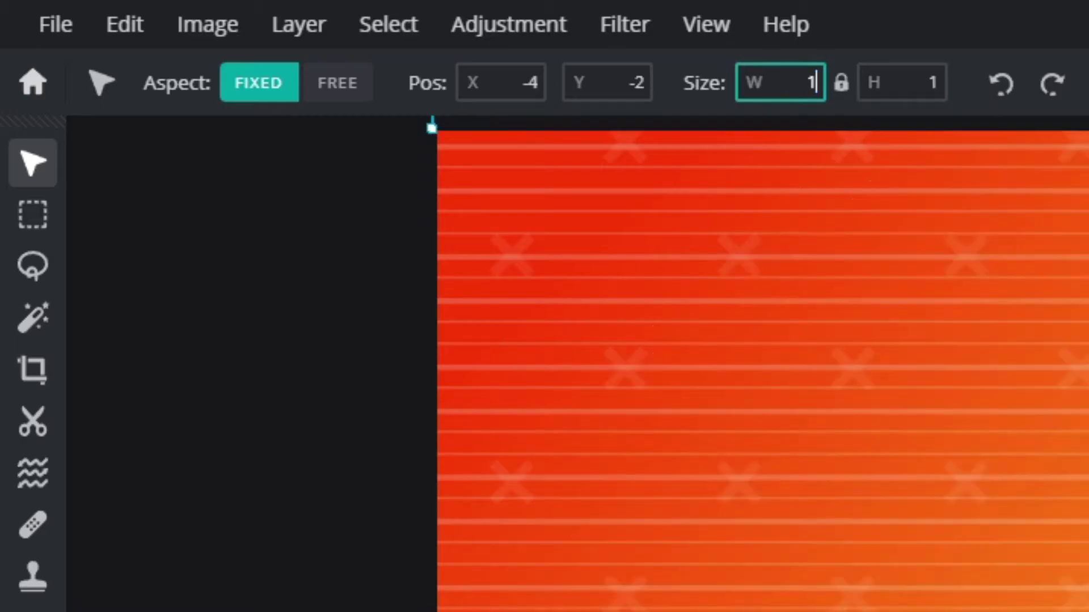
{"action": "type", "text": "000"}
{"action": "key", "text": "Tab"}
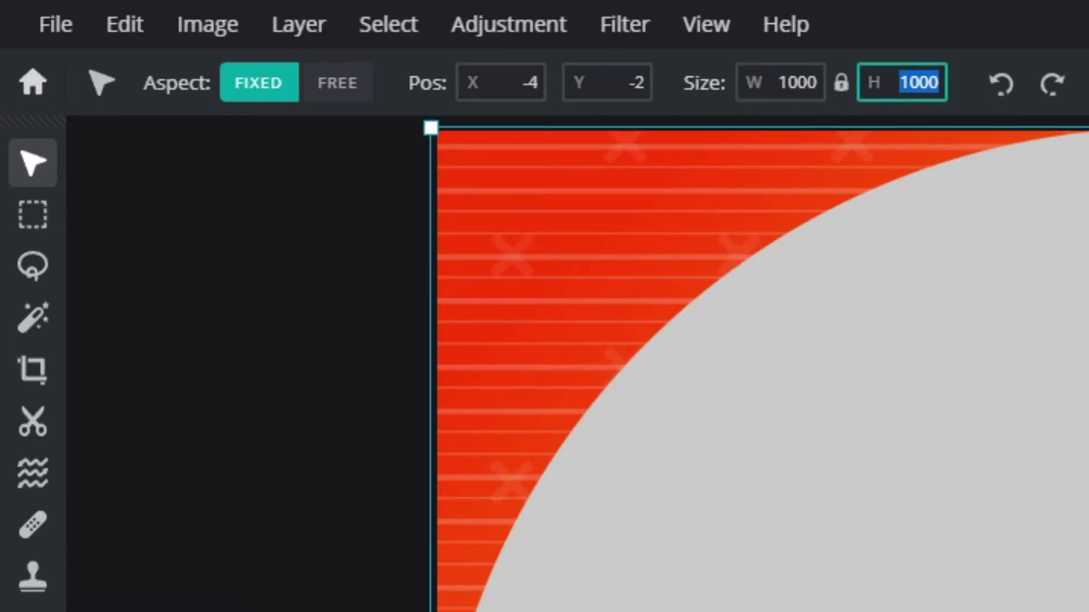
{"action": "left_click_drag", "start_coordinate": [476, 217], "coordinate": [478, 218]}
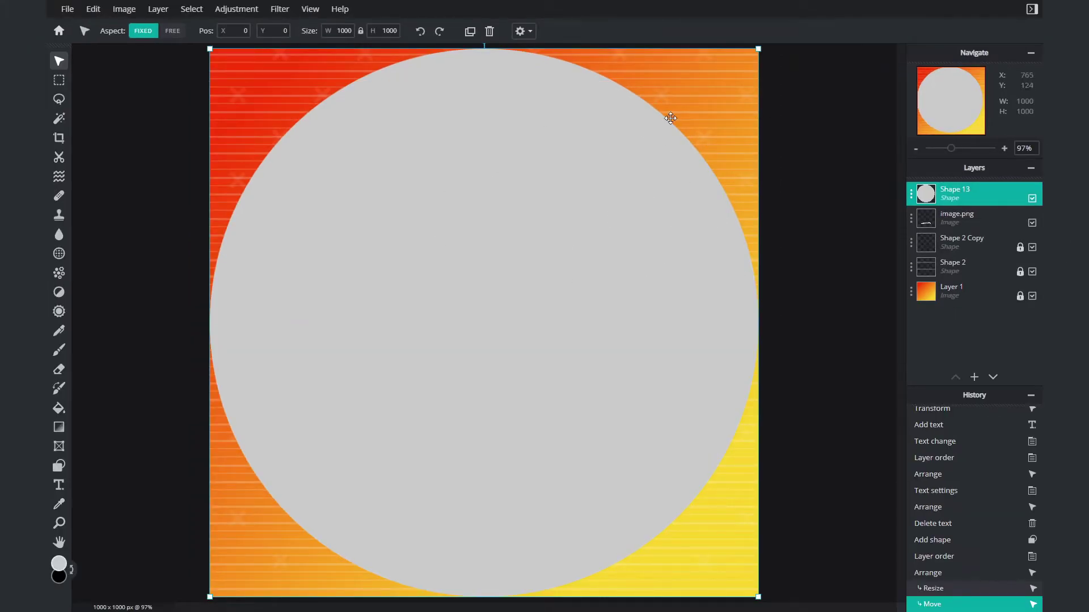
- Set the circle layer's transparency to 29 and lock the layer
{"action": "left_click", "coordinate": [911, 194]}
{"action": "left_click_drag", "start_coordinate": [897, 276], "coordinate": [855, 301]}
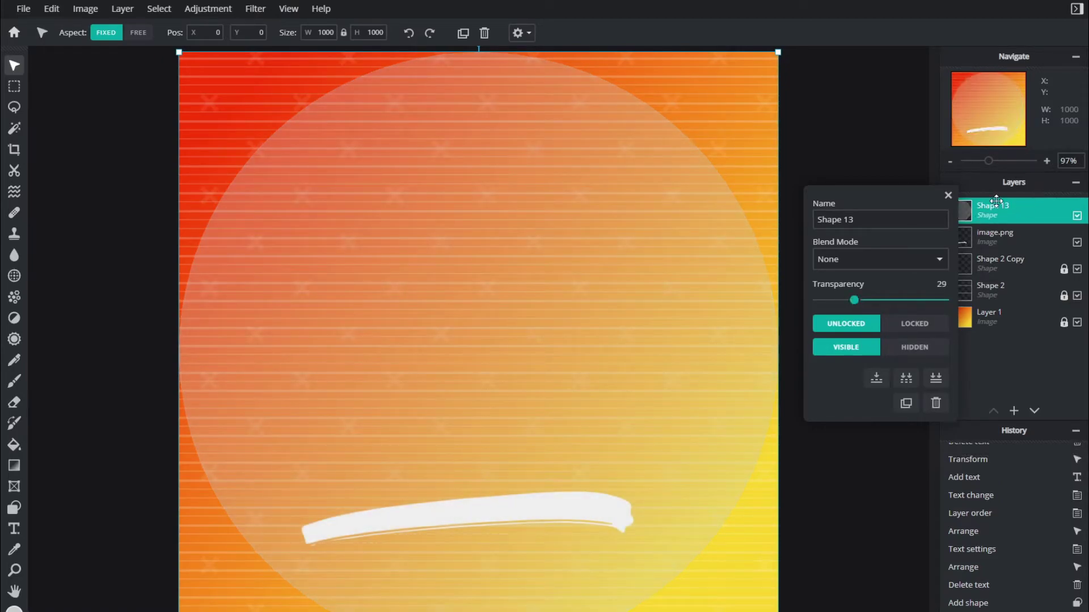
{"action": "left_click", "coordinate": [914, 323]}
- Add a new text in the Takota font containing the letter D
{"action": "key", "text": "t"}
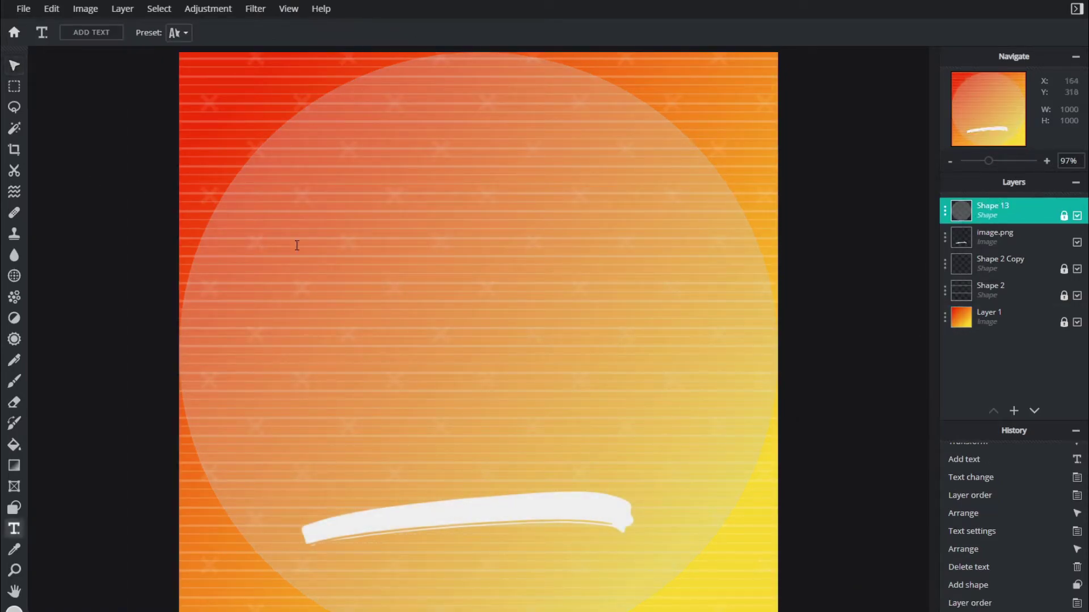
{"action": "left_click", "coordinate": [415, 237]}
{"action": "key", "text": "Return"}
{"action": "type", "text": "D"}
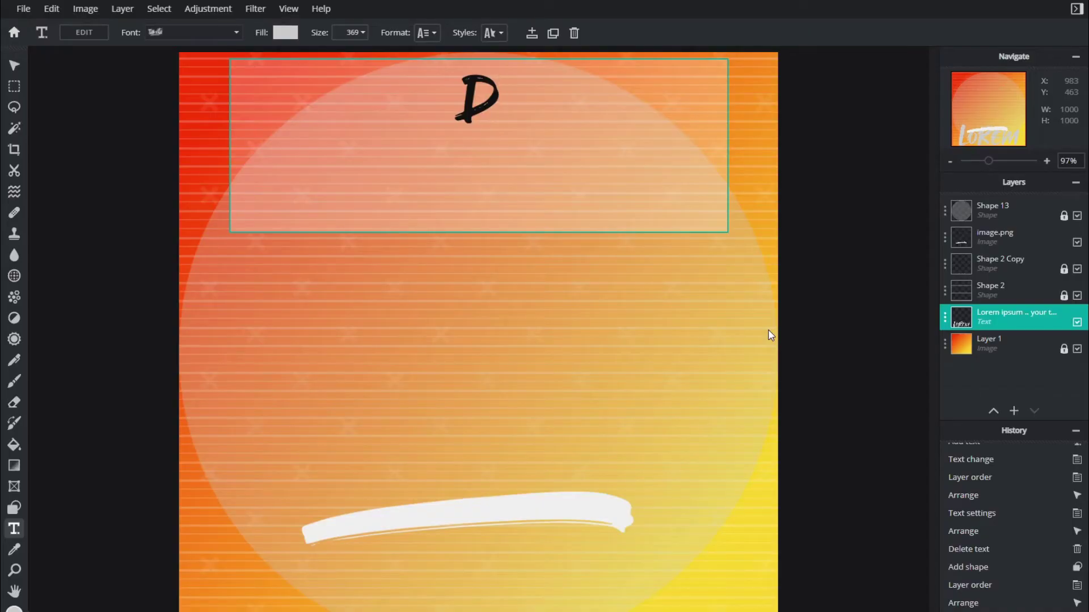
{"action": "left_click", "coordinate": [14, 67]}
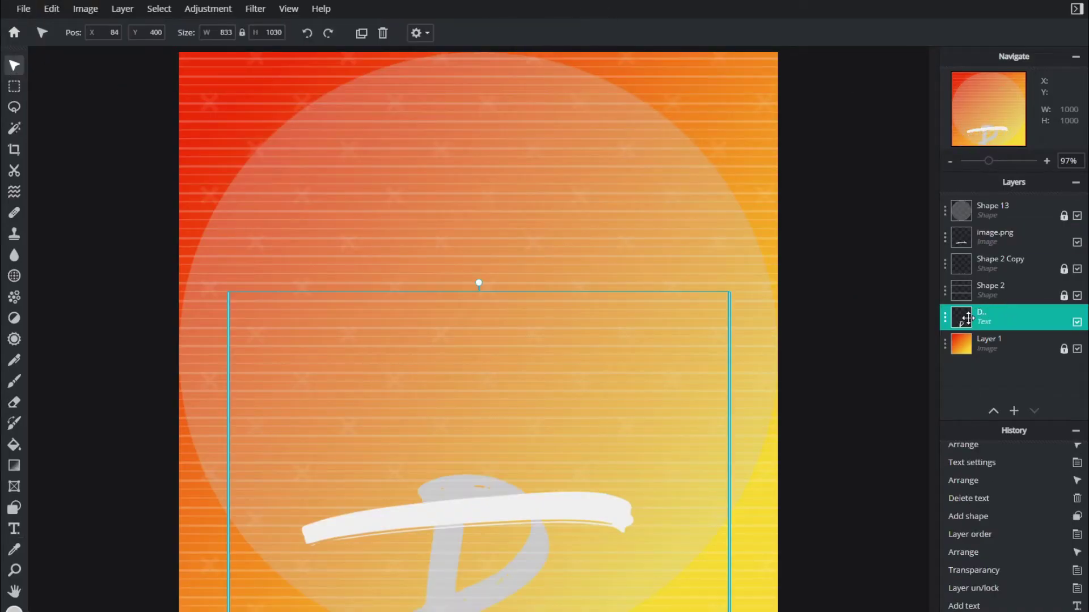
- Bring the D text layer to the top of the layer stack, move the letter into the circle and enlarge it above the underline
{"action": "left_click_drag", "start_coordinate": [490, 575], "coordinate": [422, 189]}
{"action": "left_click_drag", "start_coordinate": [413, 524], "coordinate": [413, 611]}
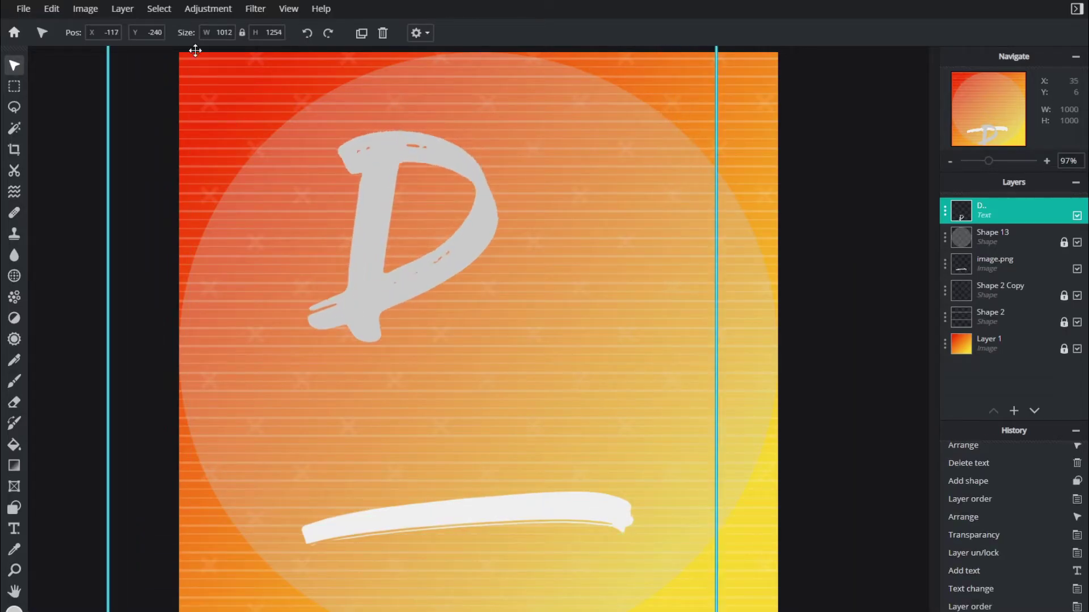
{"action": "scroll", "coordinate": [194, 49], "scroll_direction": "down", "scroll_amount": 3}
{"action": "left_click_drag", "start_coordinate": [440, 563], "coordinate": [442, 611]}
{"action": "scroll", "coordinate": [451, 380], "scroll_direction": "down", "scroll_amount": 1}
{"action": "scroll", "coordinate": [460, 557], "scroll_direction": "down", "scroll_amount": 4}
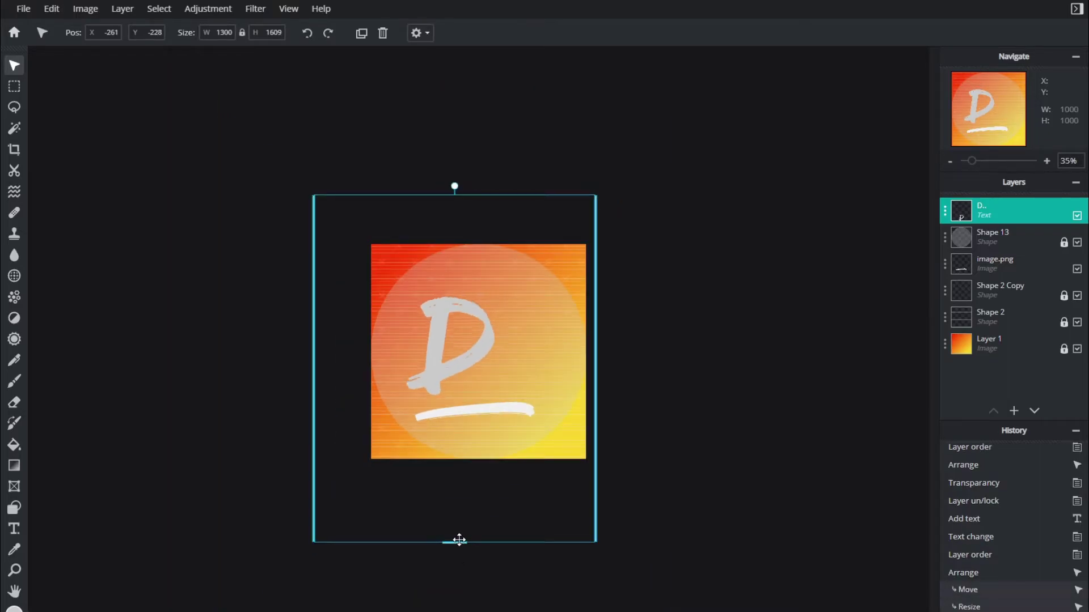
{"action": "key", "text": "ctrl+0"}
- Set the D text's font size to 700 and rotate the letter slightly clockwise above the underline
{"action": "key", "text": "t"}
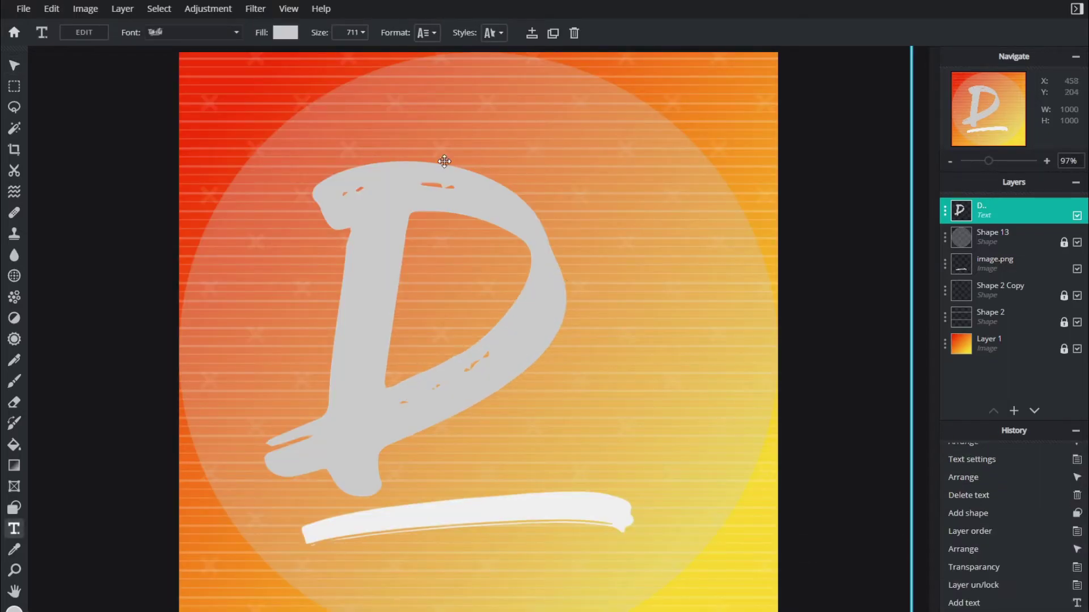
{"action": "left_click", "coordinate": [366, 35]}
{"action": "type", "text": "700"}
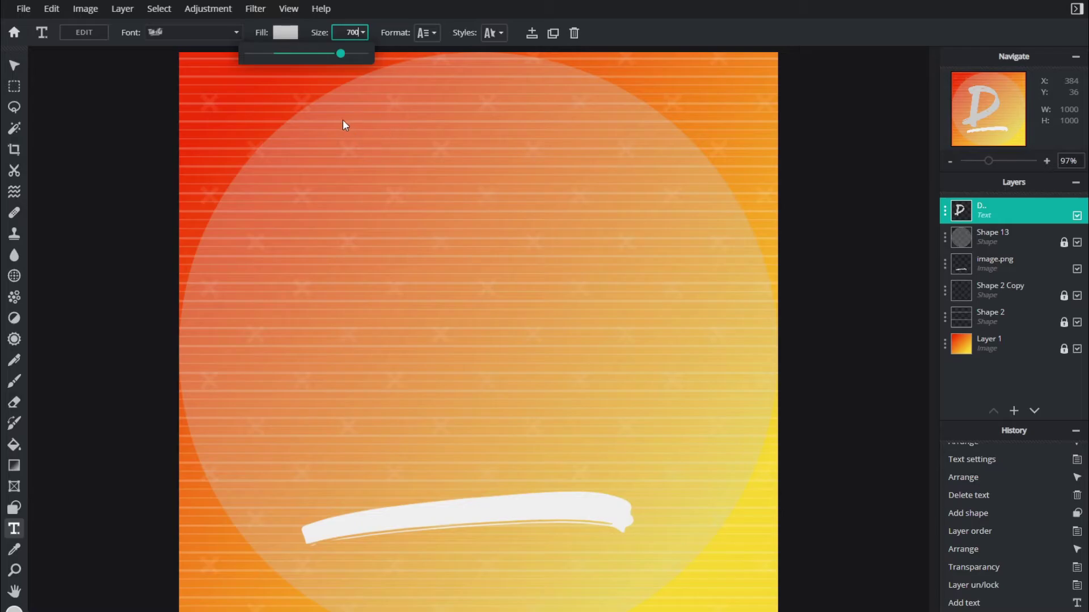
{"action": "key", "text": "Return"}
{"action": "left_click", "coordinate": [15, 65]}
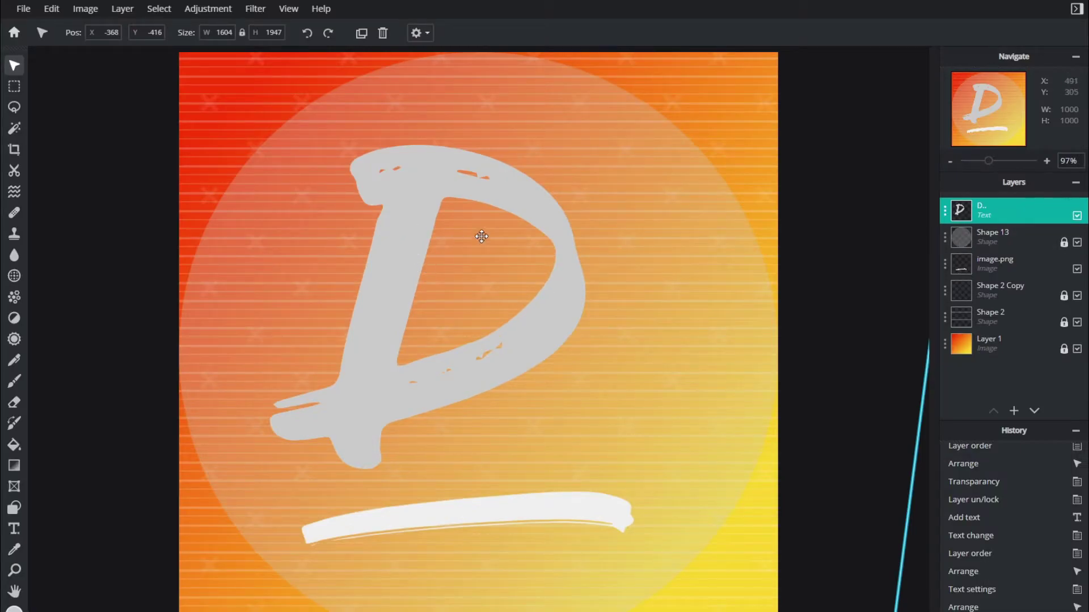
- Switch the D text's fill to a gradient and set its starting colour to white #FFFFFF
{"action": "key", "text": "t"}
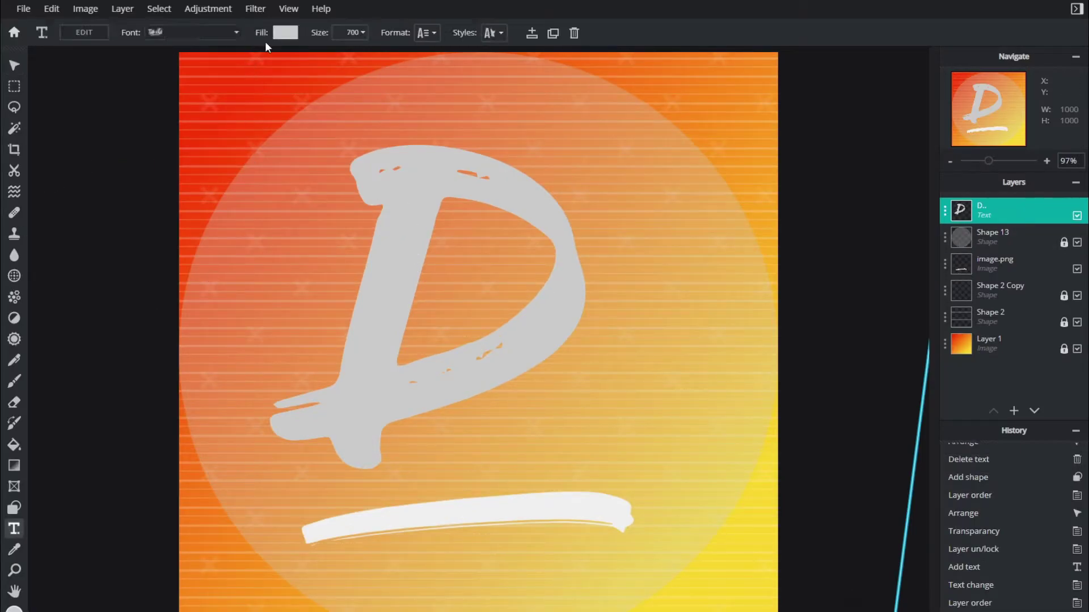
{"action": "left_click", "coordinate": [286, 32]}
{"action": "left_click", "coordinate": [284, 77]}
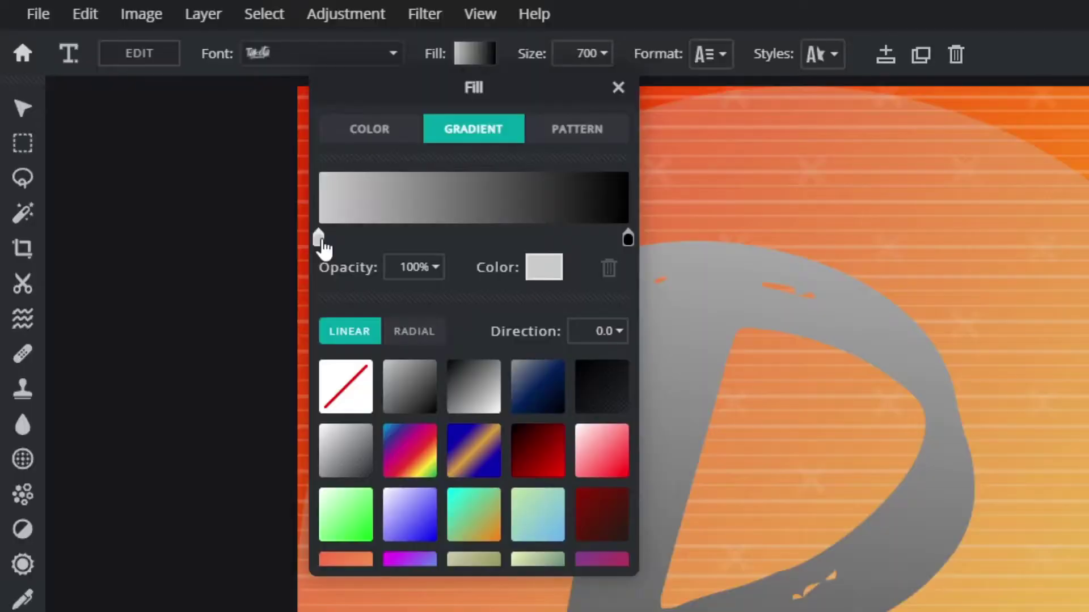
{"action": "left_click", "coordinate": [555, 276]}
{"action": "left_click_drag", "start_coordinate": [775, 446], "coordinate": [753, 423]}
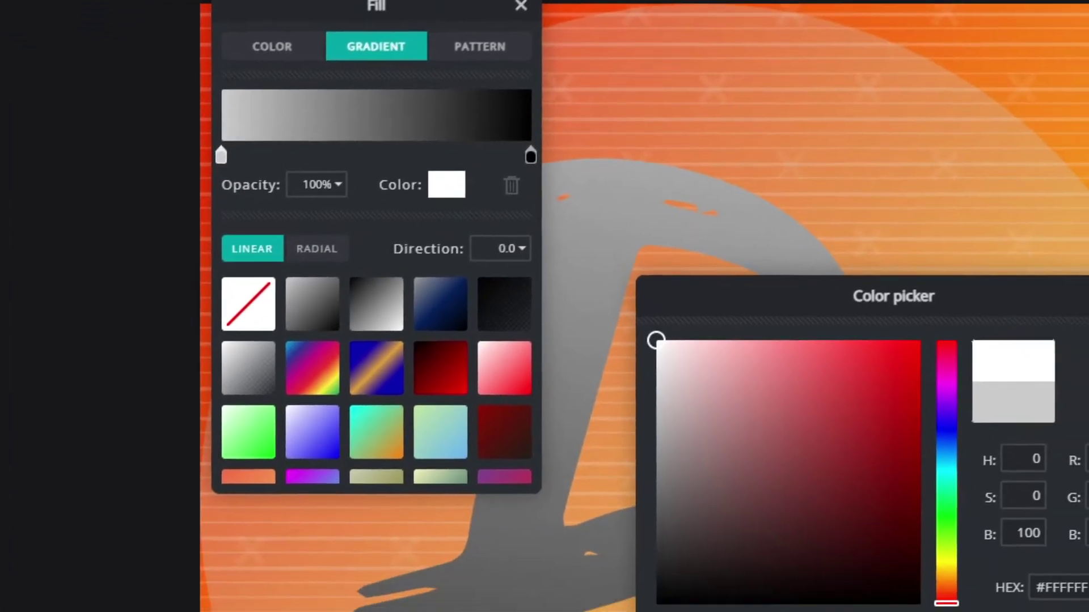
{"action": "left_click", "coordinate": [1014, 575]}
- Set the end colour of the D text's gradient to light grey #D5D5D5
{"action": "left_click", "coordinate": [628, 239]}
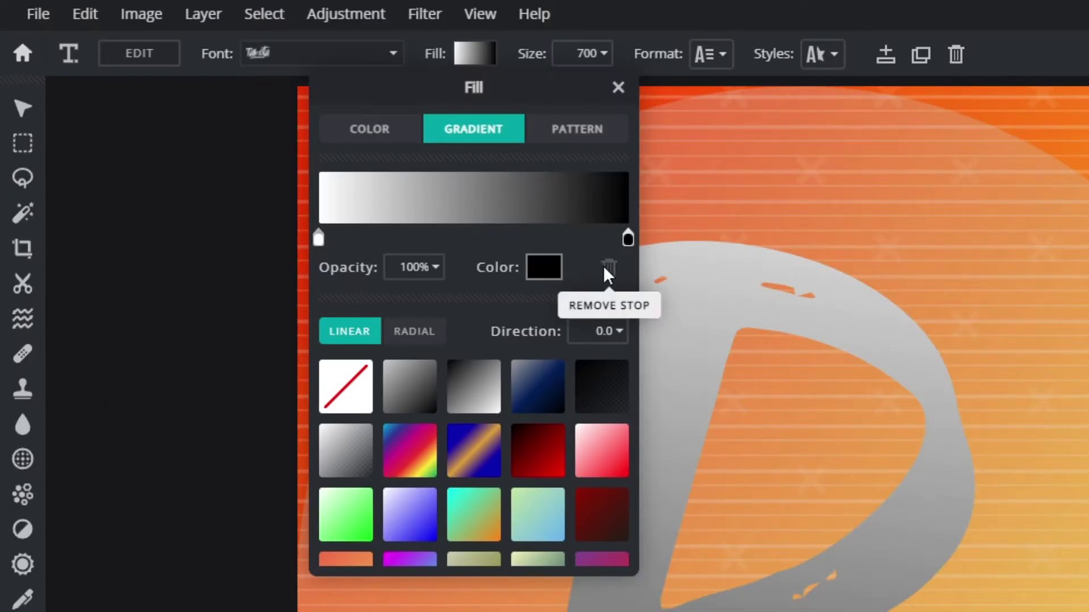
{"action": "left_click", "coordinate": [544, 271]}
{"action": "left_click_drag", "start_coordinate": [763, 471], "coordinate": [709, 462]}
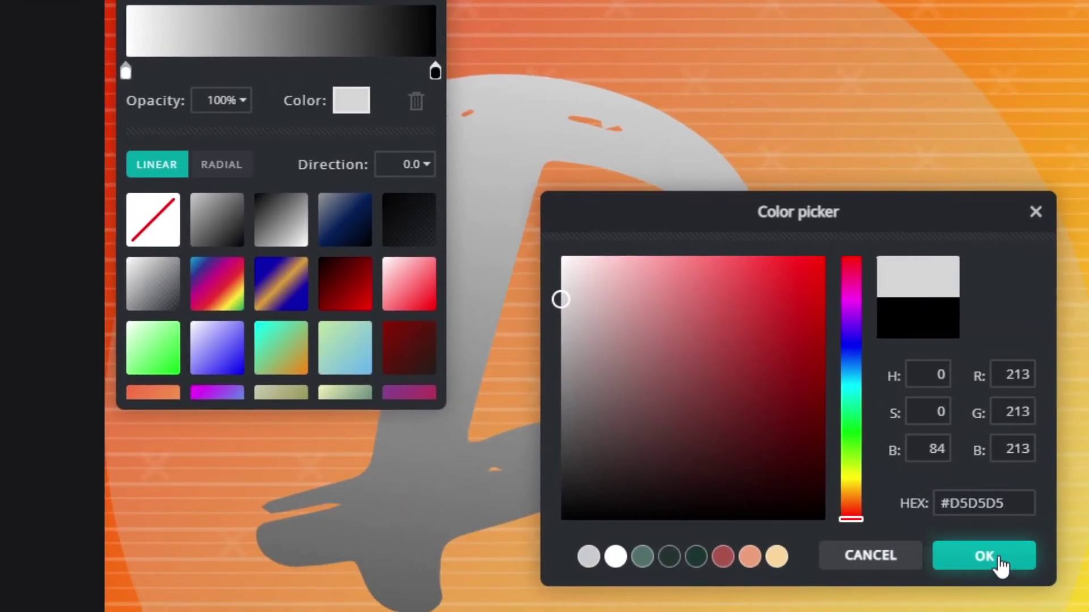
{"action": "left_click", "coordinate": [1066, 610]}
- Set the D gradient's direction to 296.8 and fine-tune its stops, keeping the white stop at the very start
{"action": "left_click", "coordinate": [516, 241]}
{"action": "left_click_drag", "start_coordinate": [546, 367], "coordinate": [589, 371]}
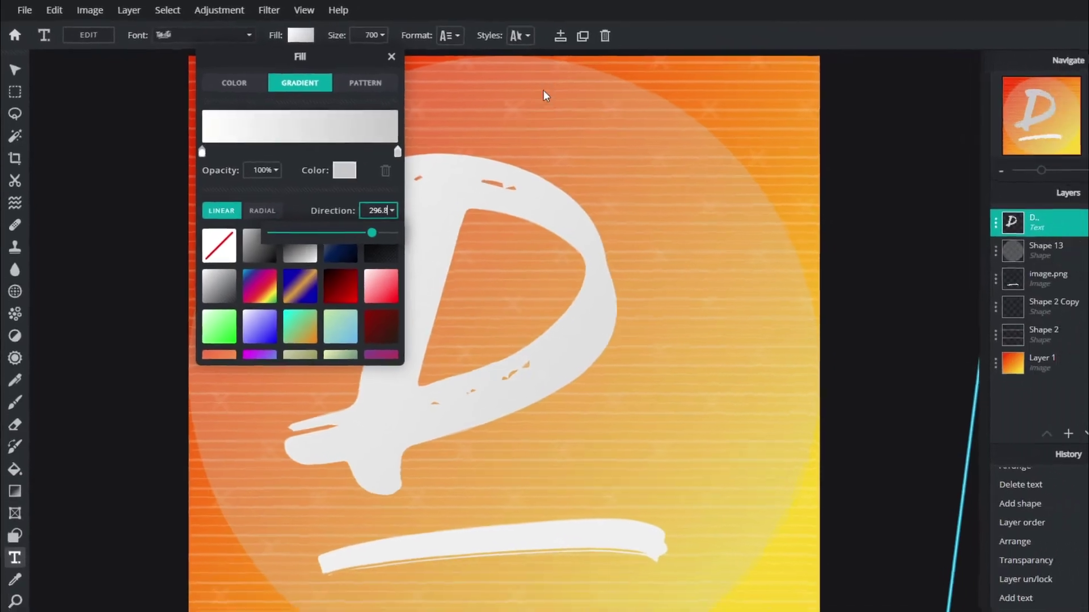
{"action": "left_click", "coordinate": [857, 68]}
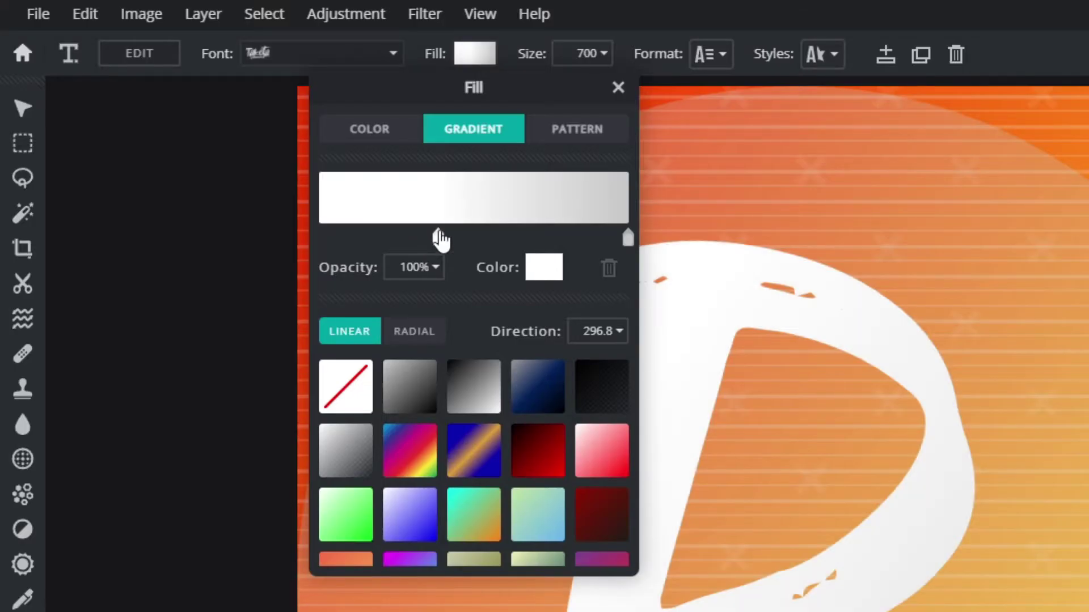
{"action": "left_click_drag", "start_coordinate": [436, 238], "coordinate": [318, 238]}
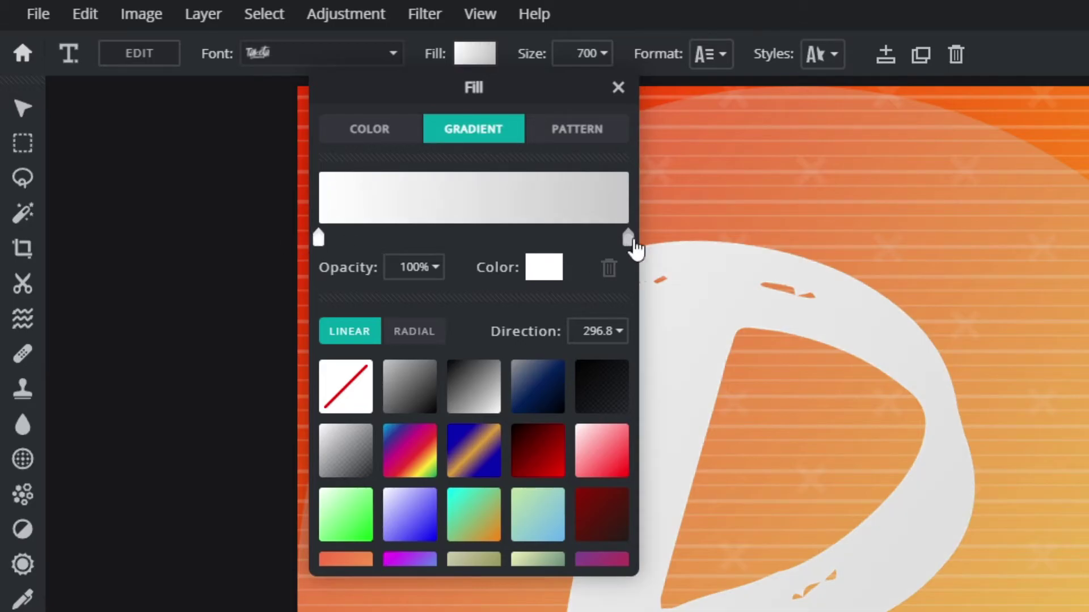
{"action": "left_click_drag", "start_coordinate": [630, 239], "coordinate": [612, 239]}
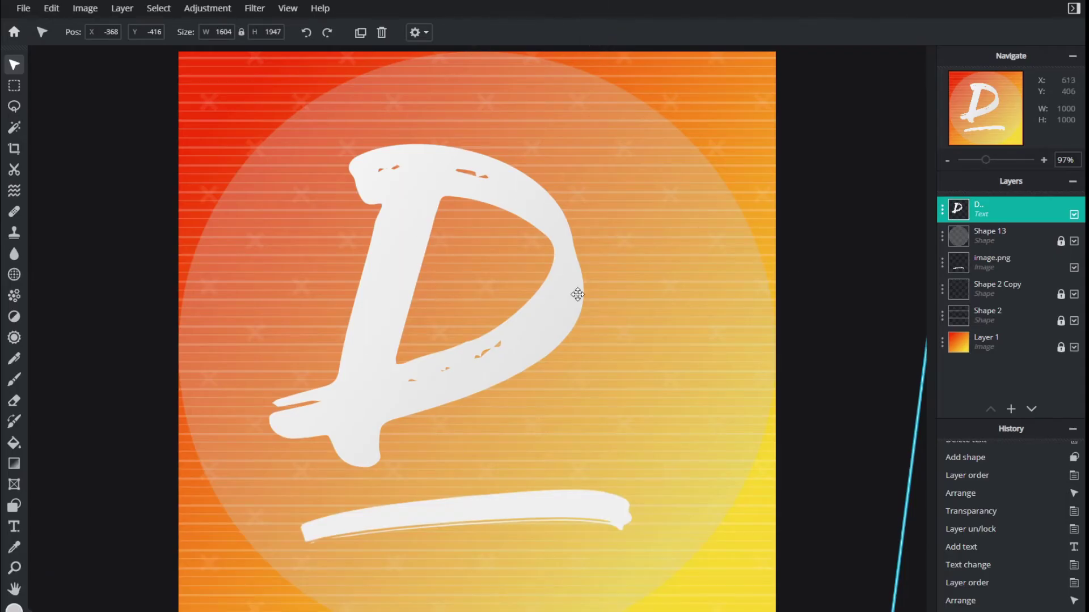
- Add a blurred shadow style to the D text with distance 10, direction 151.9 and opacity 30
{"action": "key", "text": "t"}
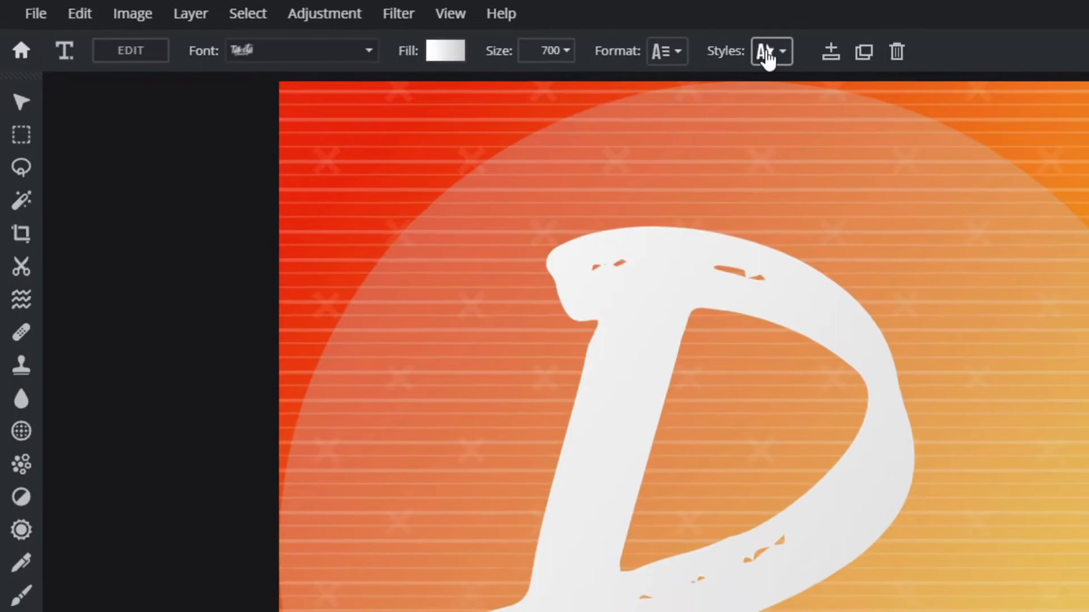
{"action": "left_click", "coordinate": [821, 55]}
{"action": "left_click", "coordinate": [910, 271]}
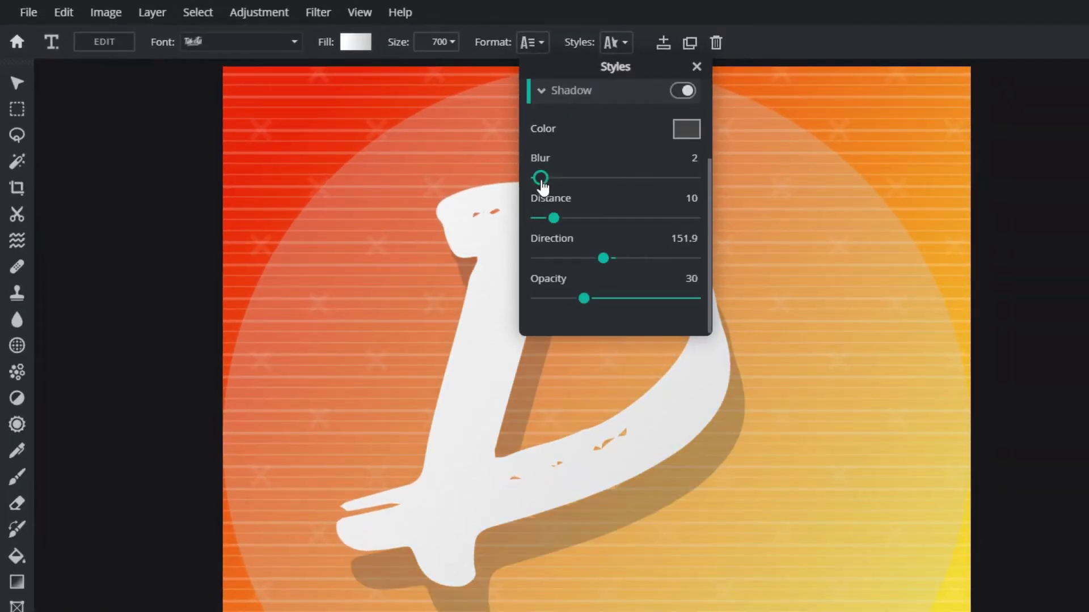
{"action": "left_click_drag", "start_coordinate": [547, 177], "coordinate": [547, 177]}
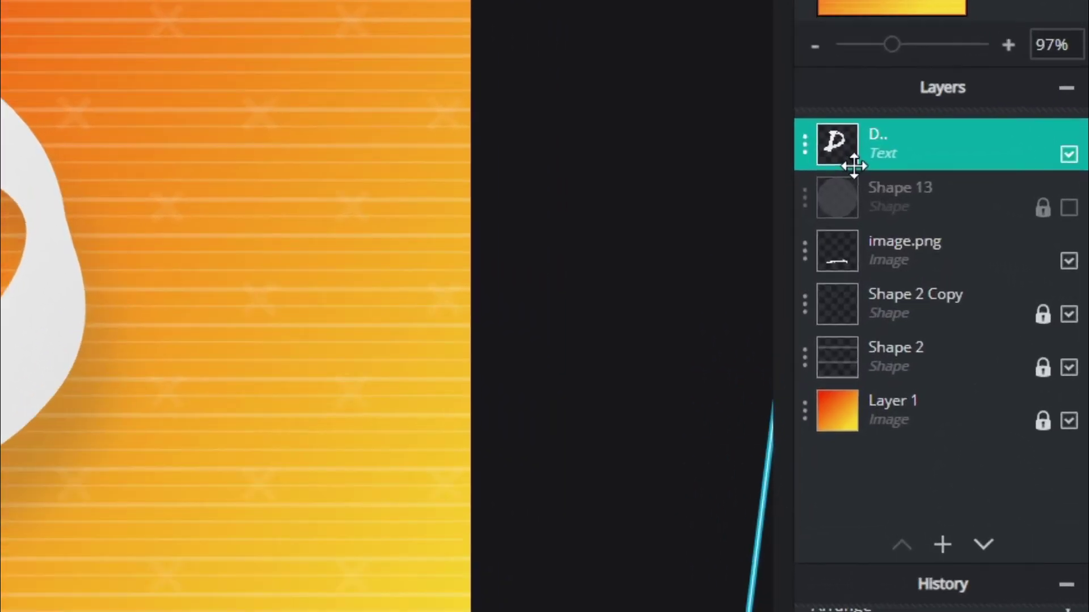
- Duplicate the D text layer and change the copy's letter to B
{"action": "left_click", "coordinate": [962, 217]}
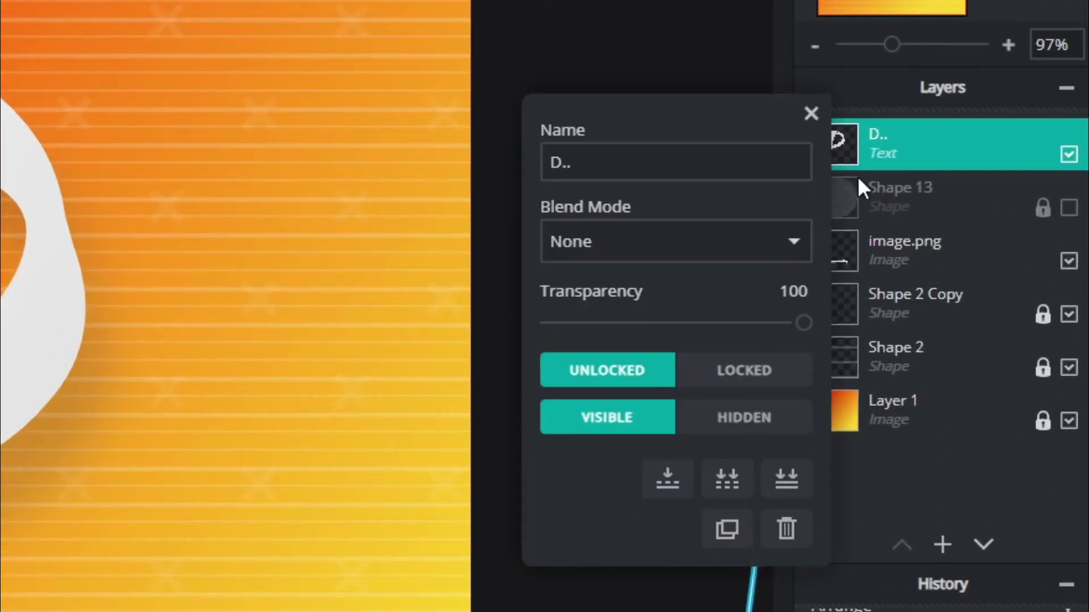
{"action": "left_click", "coordinate": [726, 529]}
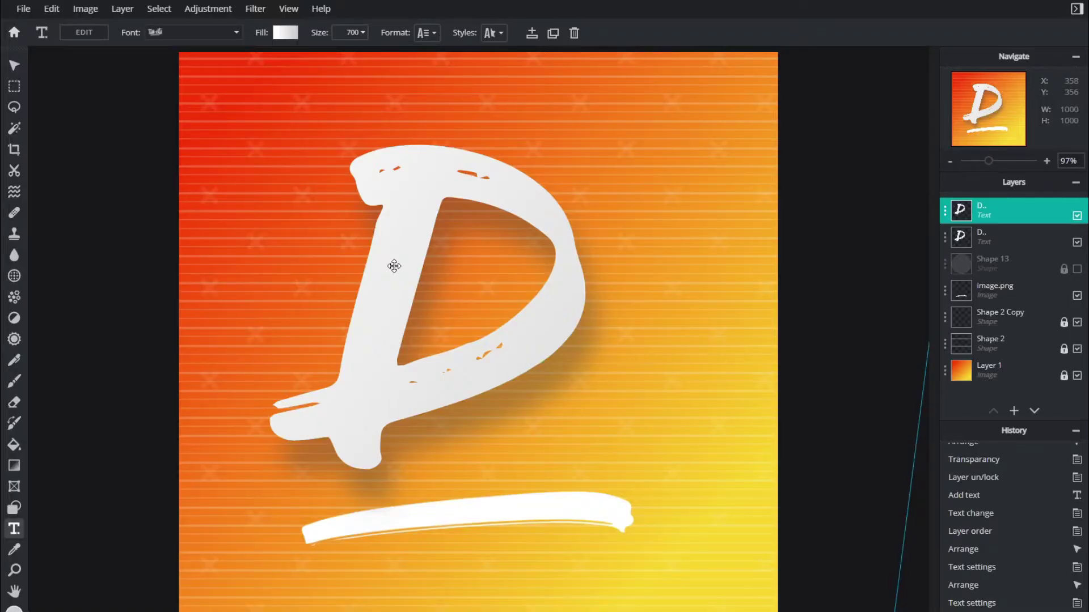
{"action": "double_click", "coordinate": [394, 266]}
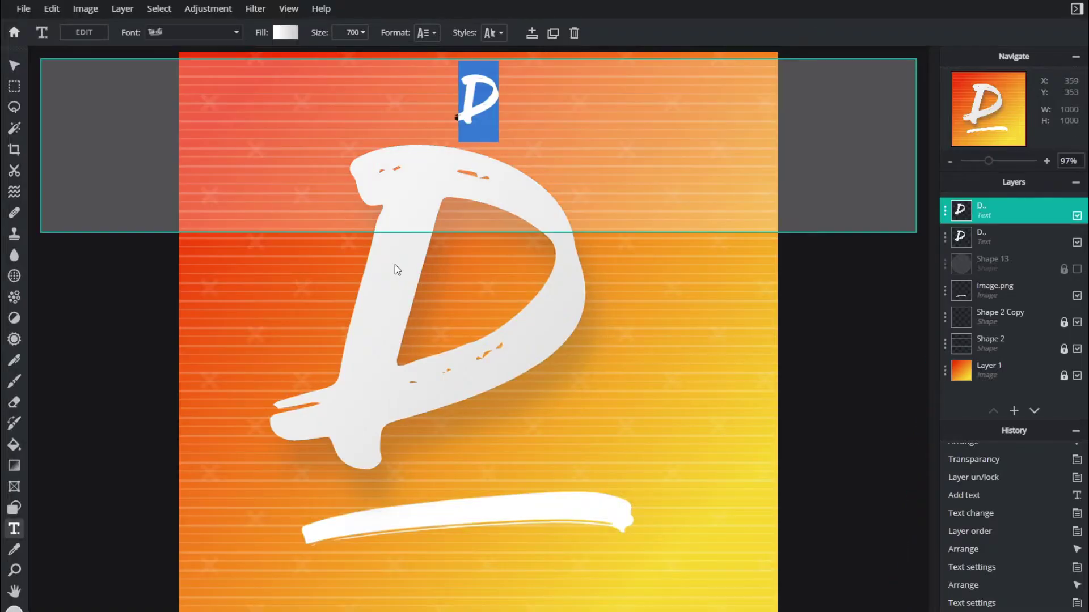
{"action": "left_click", "coordinate": [427, 288]}
{"action": "left_click", "coordinate": [84, 32]}
{"action": "type", "text": "B"}
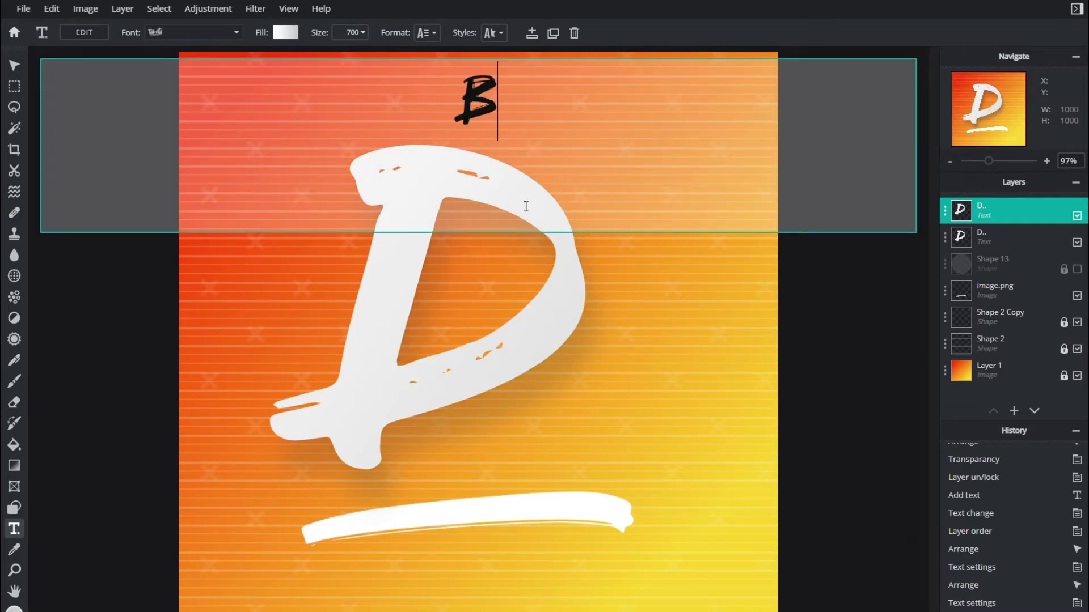
- Shrink the B to about 787 x 957 px, place it at the D's lower right and move its layer below the D layer
{"action": "left_click", "coordinate": [14, 67]}
{"action": "left_click_drag", "start_coordinate": [498, 244], "coordinate": [539, 414]}
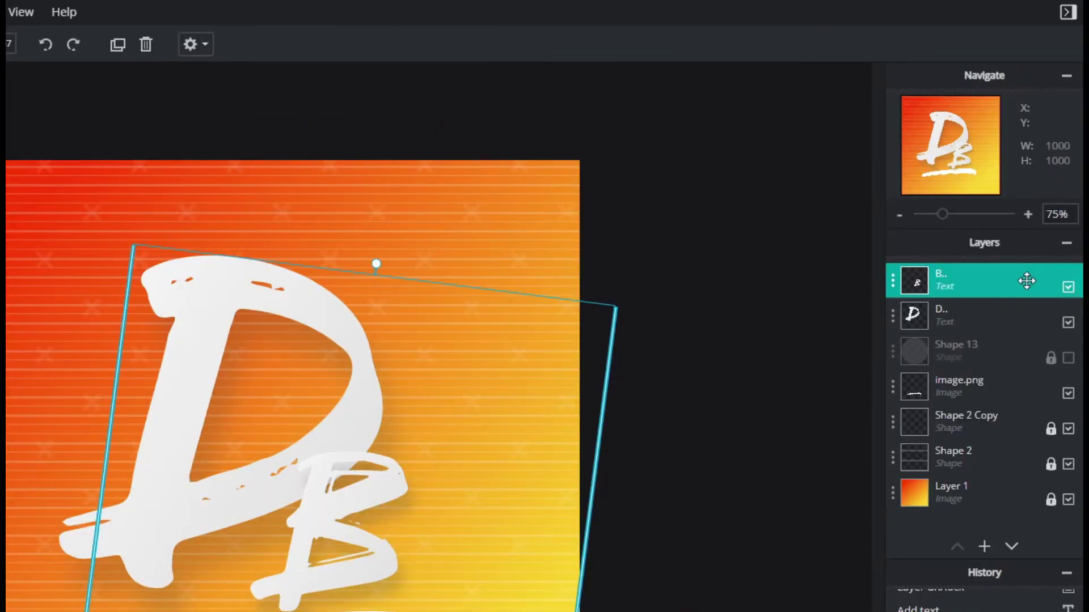
{"action": "left_click_drag", "start_coordinate": [1038, 211], "coordinate": [1011, 245]}
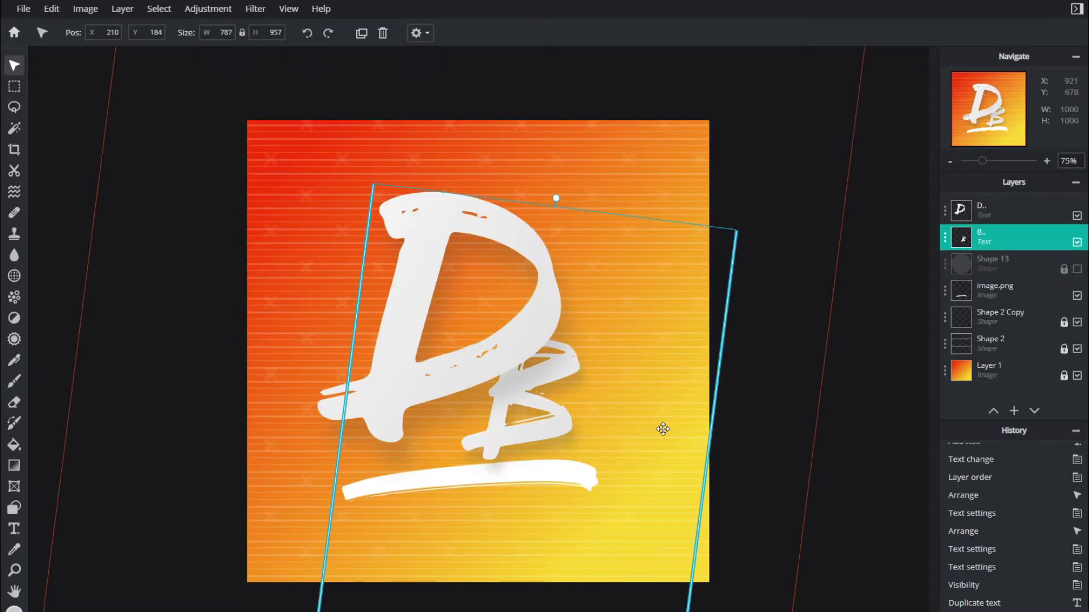
- Shift the white stop in the B text's gradient fill towards the grey end to make the letter whiter
{"action": "key", "text": "t"}
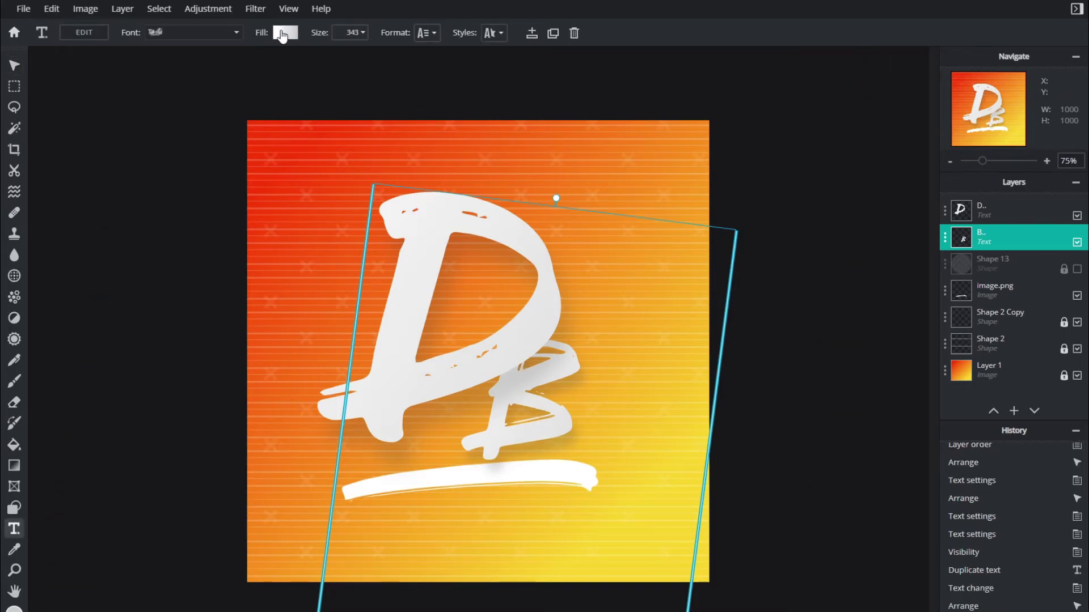
{"action": "left_click", "coordinate": [285, 33]}
{"action": "left_click_drag", "start_coordinate": [224, 139], "coordinate": [314, 143]}
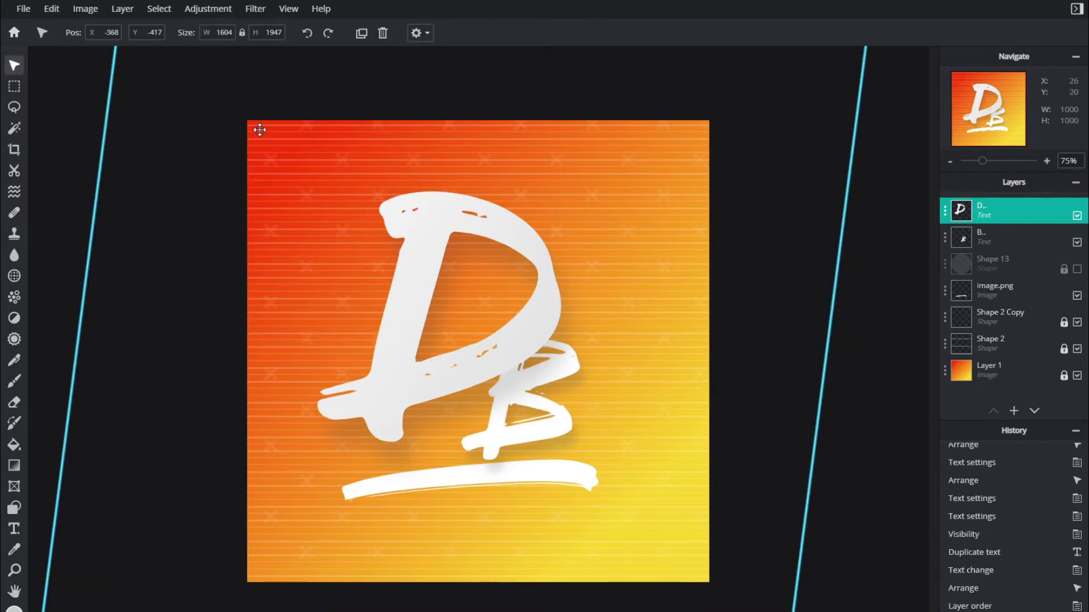
{"action": "key", "text": "ctrl+plus"}
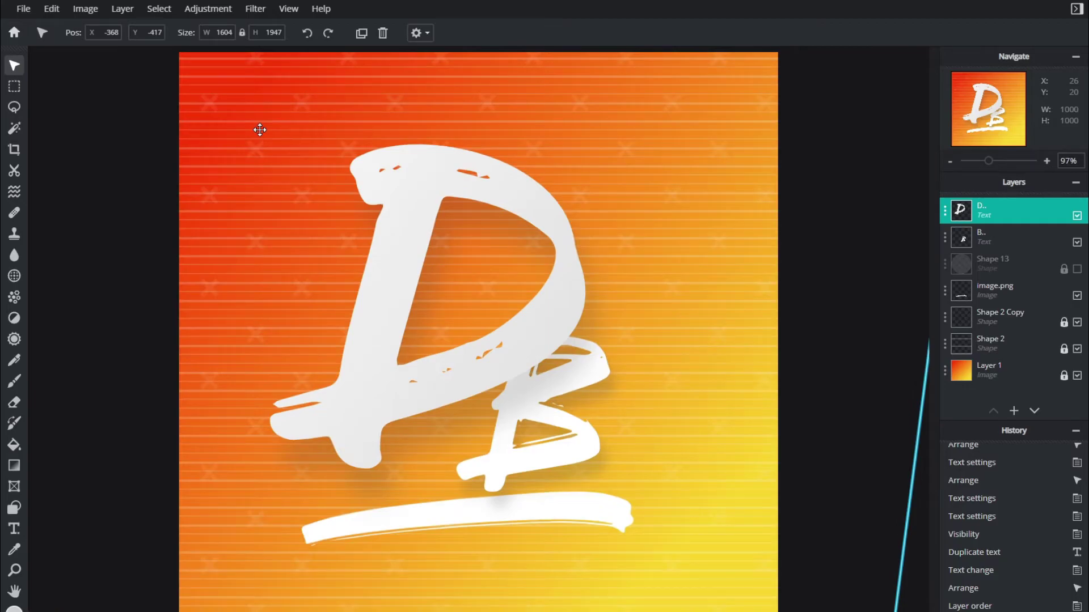
{"action": "left_click_drag", "start_coordinate": [733, 421], "coordinate": [667, 406]}
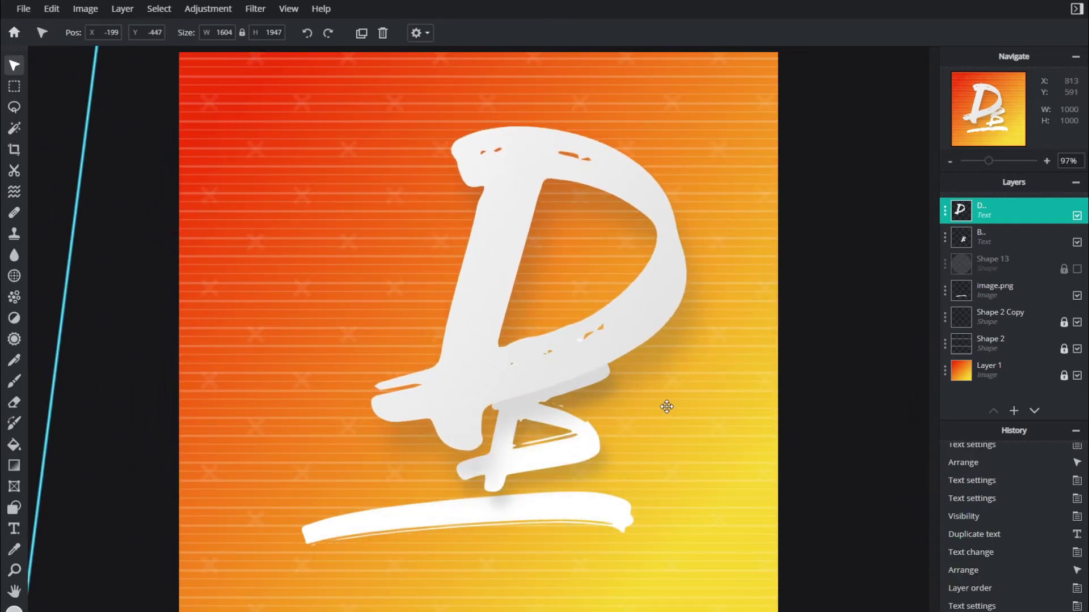
{"action": "key", "text": "ctrl+z"}
- Nudge the B slightly to the right and place its layer back beneath the D layer
{"action": "left_click", "coordinate": [989, 243]}
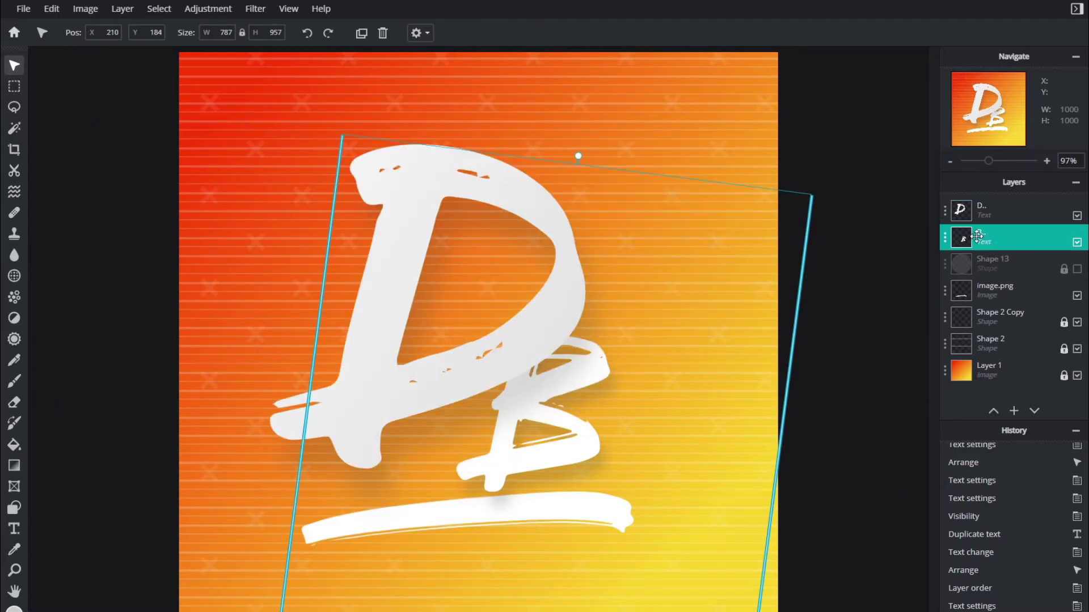
{"action": "left_click_drag", "start_coordinate": [977, 236], "coordinate": [1000, 196]}
{"action": "left_click_drag", "start_coordinate": [562, 405], "coordinate": [570, 407]}
{"action": "left_click_drag", "start_coordinate": [985, 212], "coordinate": [983, 233]}
{"action": "left_click", "coordinate": [996, 214]}
{"action": "left_click", "coordinate": [1009, 207]}
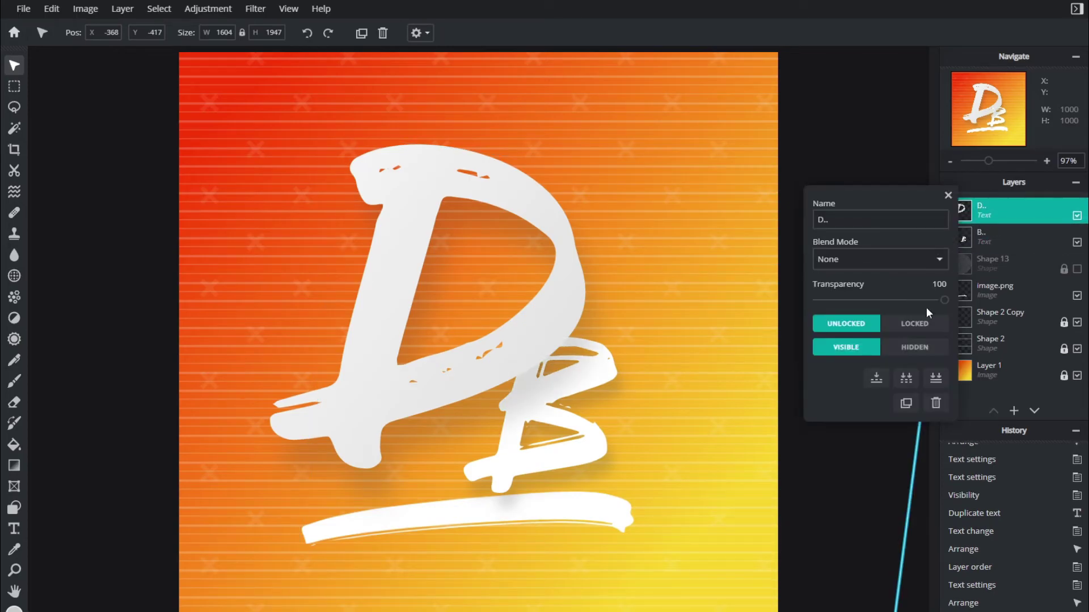
- Move the image.png brush-stroke layer to the top of the stack and tilt the stroke down to the right beneath the letters
{"action": "left_click", "coordinate": [995, 290]}
{"action": "left_click_drag", "start_coordinate": [997, 290], "coordinate": [998, 181]}
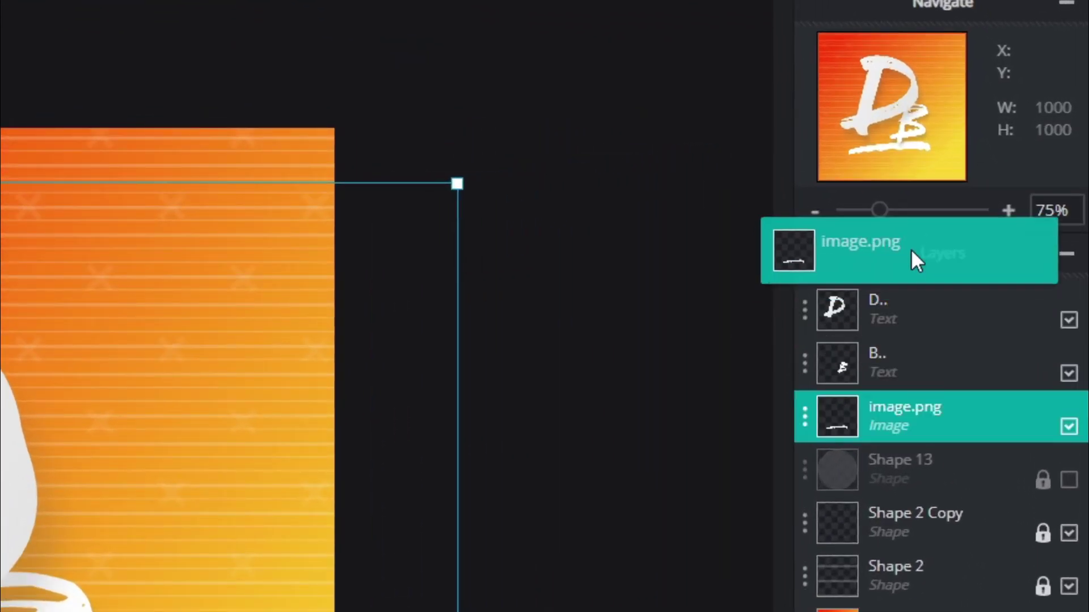
{"action": "left_click_drag", "start_coordinate": [910, 249], "coordinate": [910, 253]}
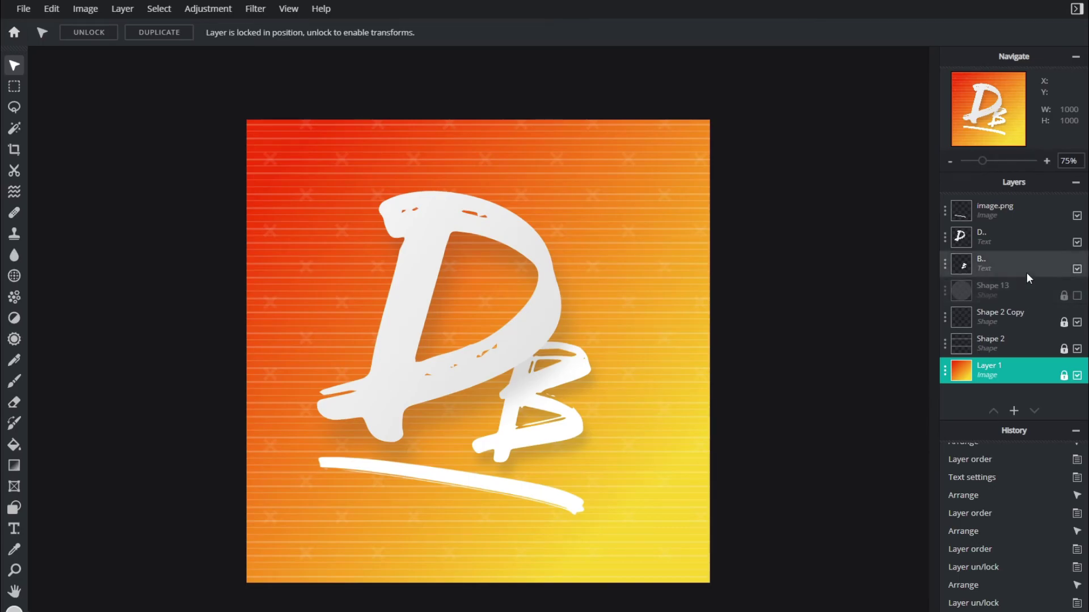
- Make the hidden Shape 13 circle layer visible again
{"action": "left_click", "coordinate": [1032, 259]}
{"action": "left_click", "coordinate": [1077, 295]}
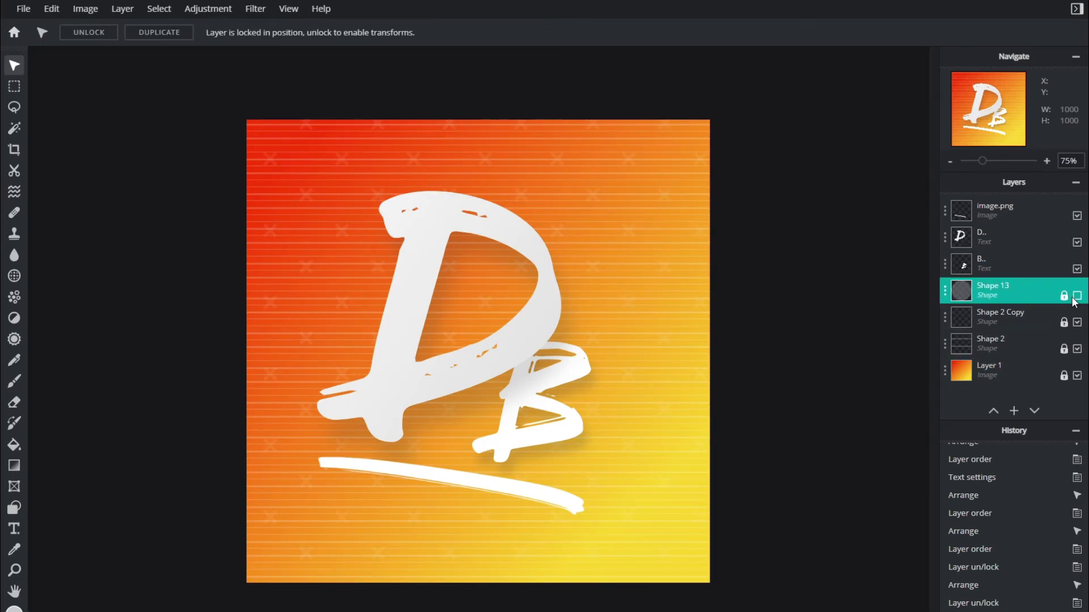
- Move the image.png, D and B layers together slightly up and to the right to centre them in the circle
{"action": "left_click", "coordinate": [1001, 267]}
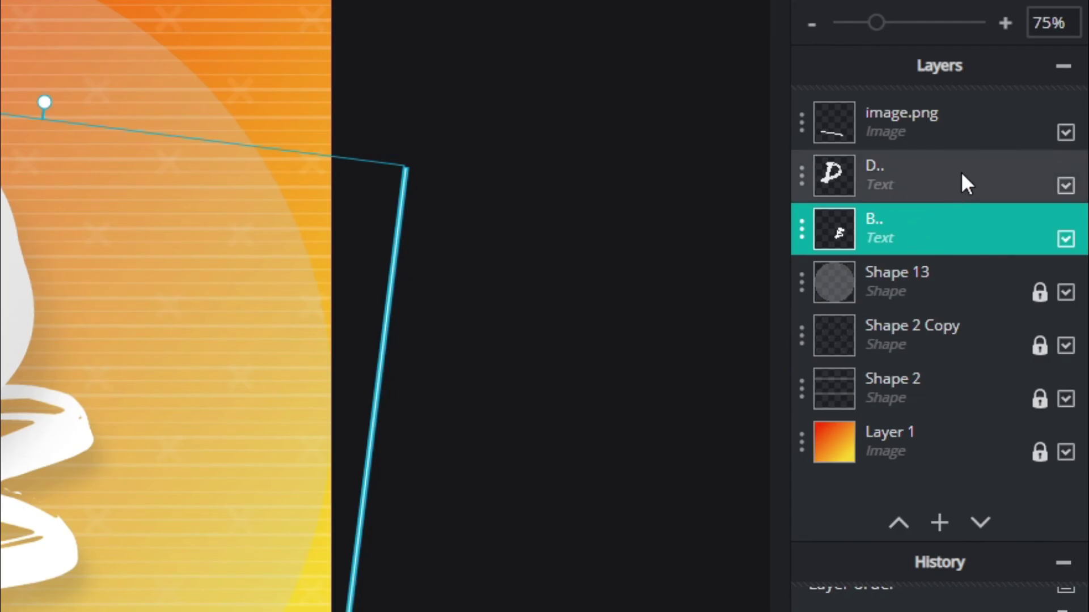
{"action": "left_click", "coordinate": [966, 183], "text": "ctrl"}
{"action": "left_click", "coordinate": [943, 124], "text": "ctrl"}
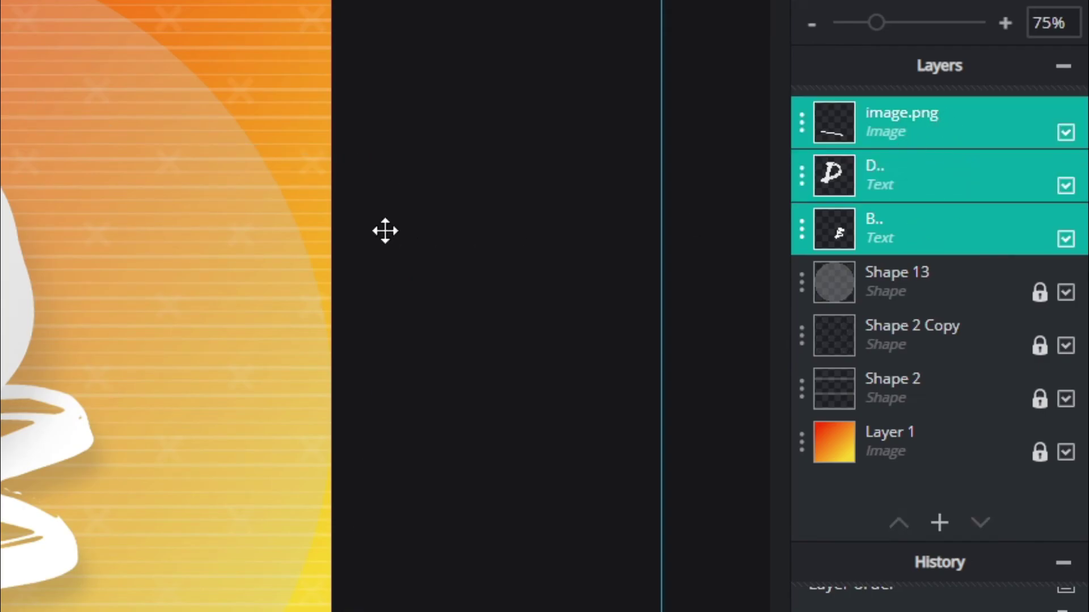
{"action": "mouse_move", "coordinate": [463, 295]}
{"action": "left_mouse_down"}
{"action": "mouse_move", "coordinate": [474, 304]}
{"action": "mouse_move", "coordinate": [479, 287]}
{"action": "mouse_move", "coordinate": [532, 292]}
{"action": "mouse_move", "coordinate": [487, 299]}
{"action": "mouse_move", "coordinate": [495, 287]}
{"action": "mouse_move", "coordinate": [468, 287]}
{"action": "mouse_move", "coordinate": [463, 300]}
{"action": "left_mouse_up"}
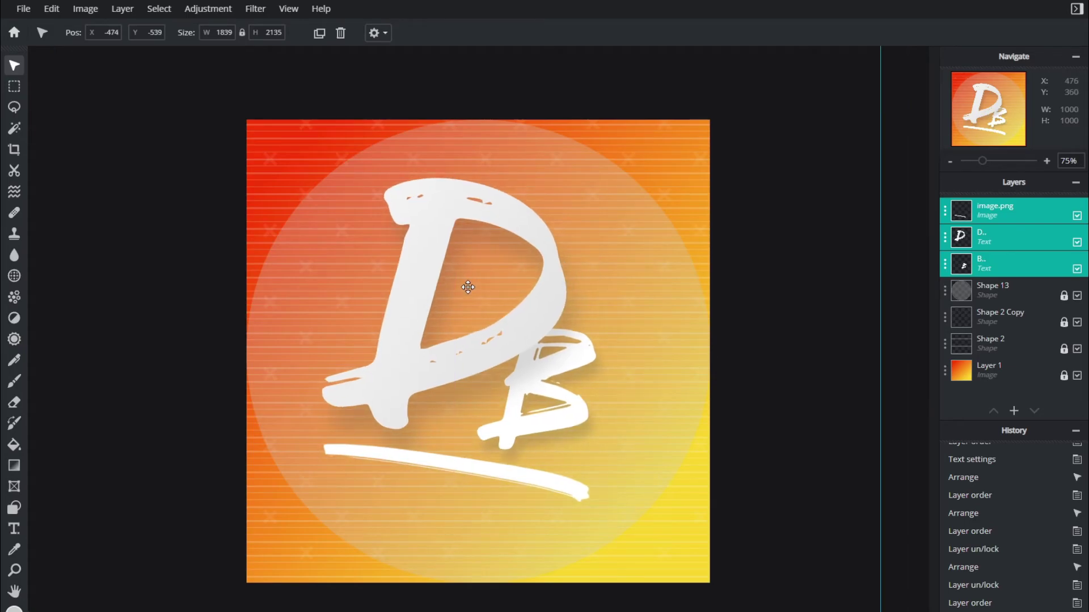
- Shift the selected image.png, D and B layers together slightly right and up within the circle
{"action": "scroll", "coordinate": [721, 279], "scroll_direction": "up", "scroll_amount": 1}
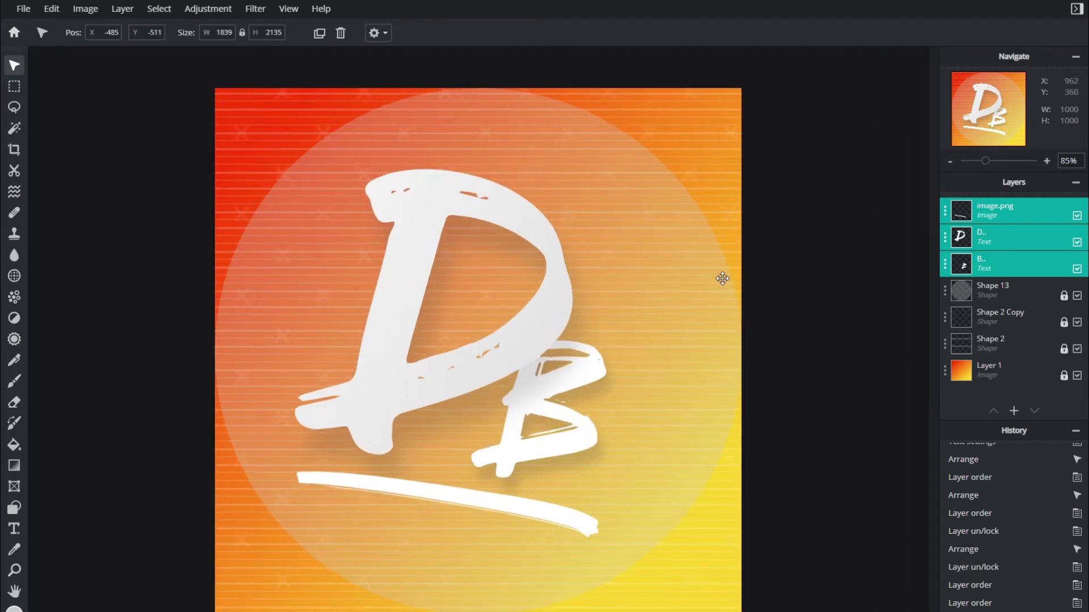
{"action": "scroll", "coordinate": [722, 278], "scroll_direction": "down", "scroll_amount": 3}
{"action": "key", "text": "ctrl+minus"}
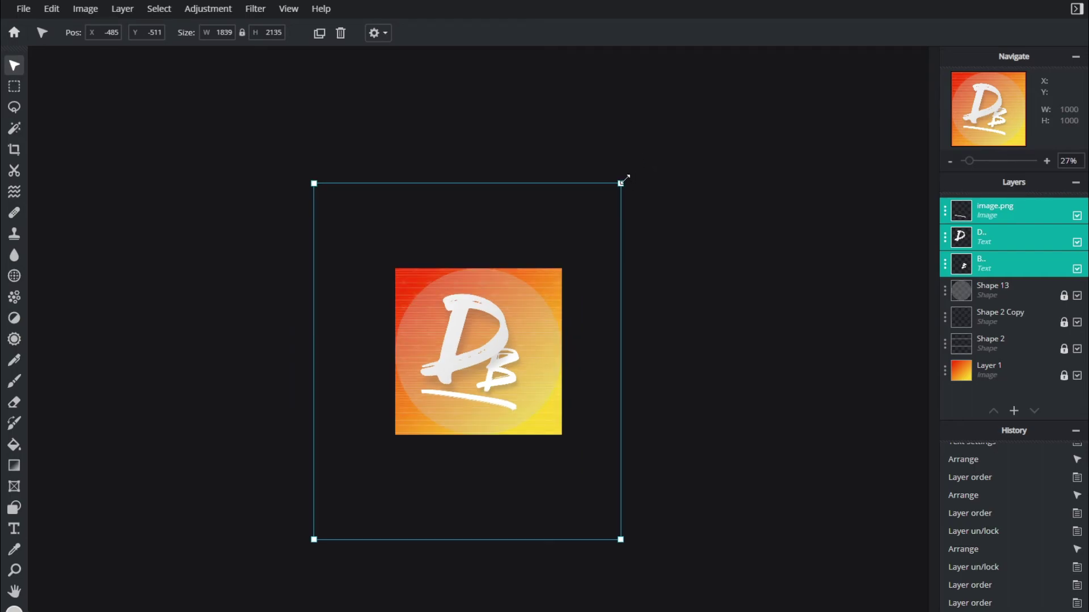
{"action": "left_click_drag", "start_coordinate": [622, 181], "coordinate": [667, 184]}
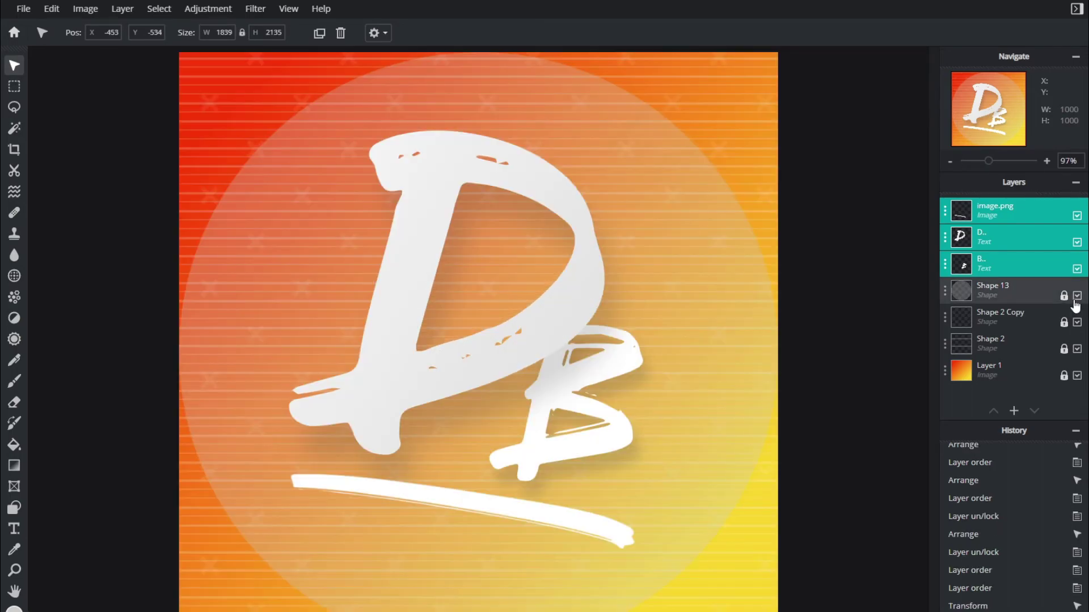
- Hide the Shape 13 circle layer behind the letters
{"action": "left_click", "coordinate": [1075, 302]}
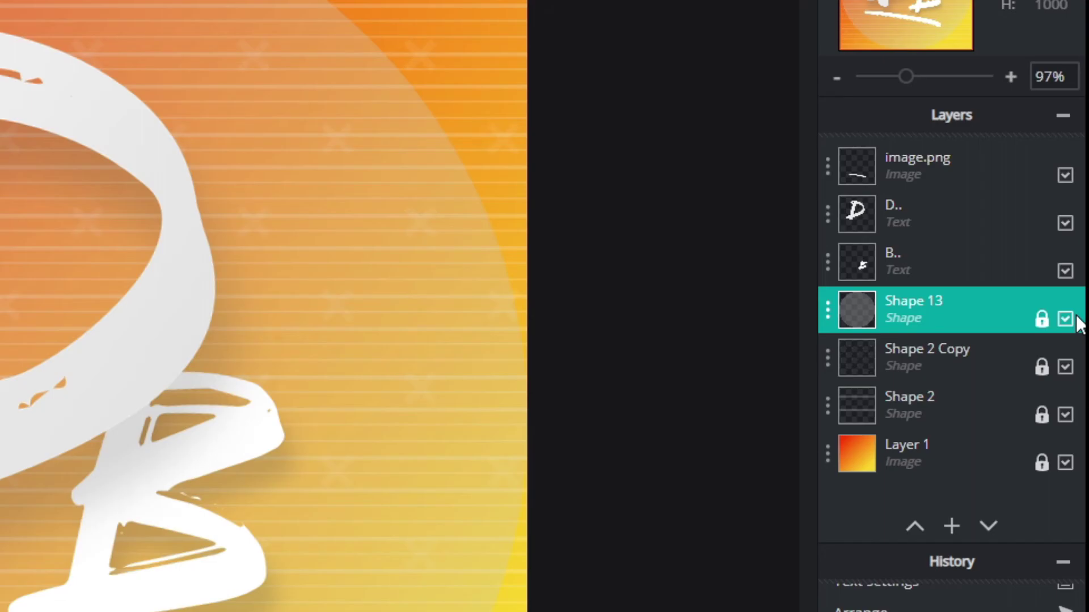
{"action": "left_click", "coordinate": [1077, 297]}
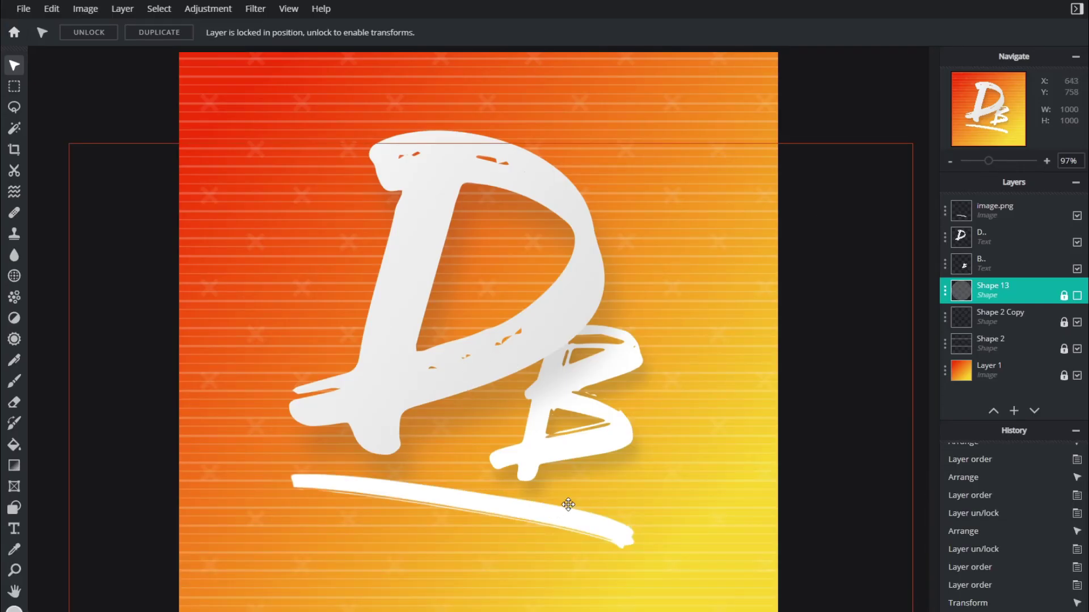
- Apply a drop shadow with a 56 px blur to the image.png brush stroke beneath the letters
{"action": "left_click", "coordinate": [620, 490]}
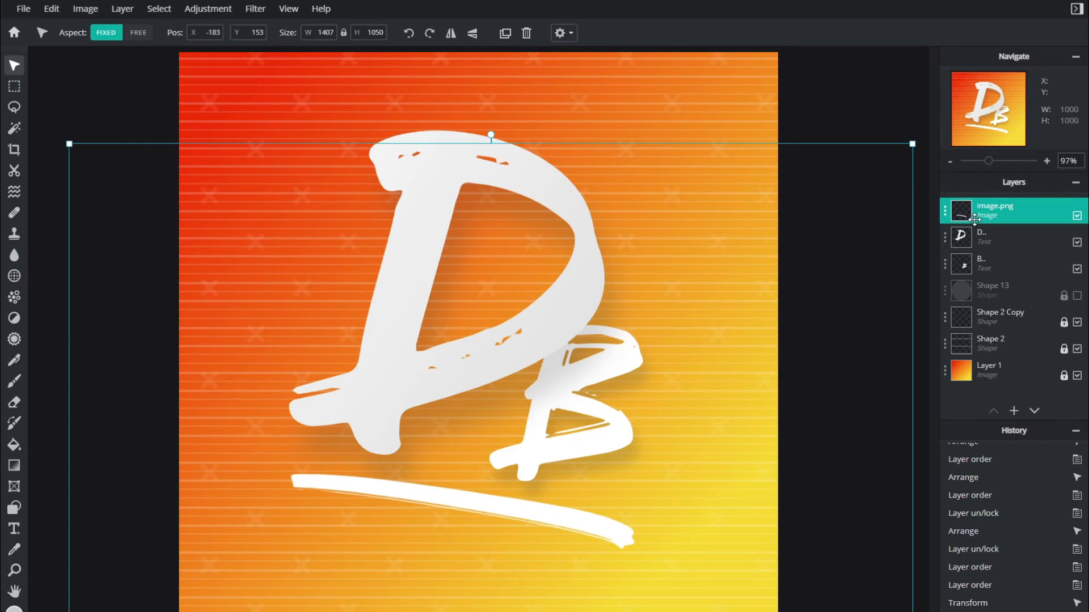
{"action": "left_click", "coordinate": [226, 10]}
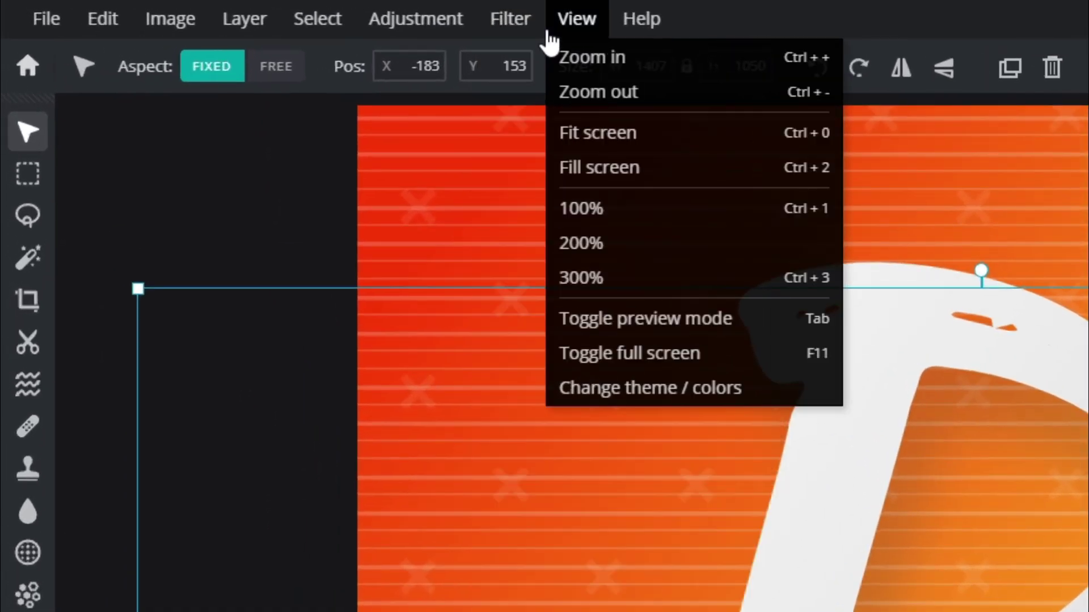
{"action": "mouse_move", "coordinate": [262, 9]}
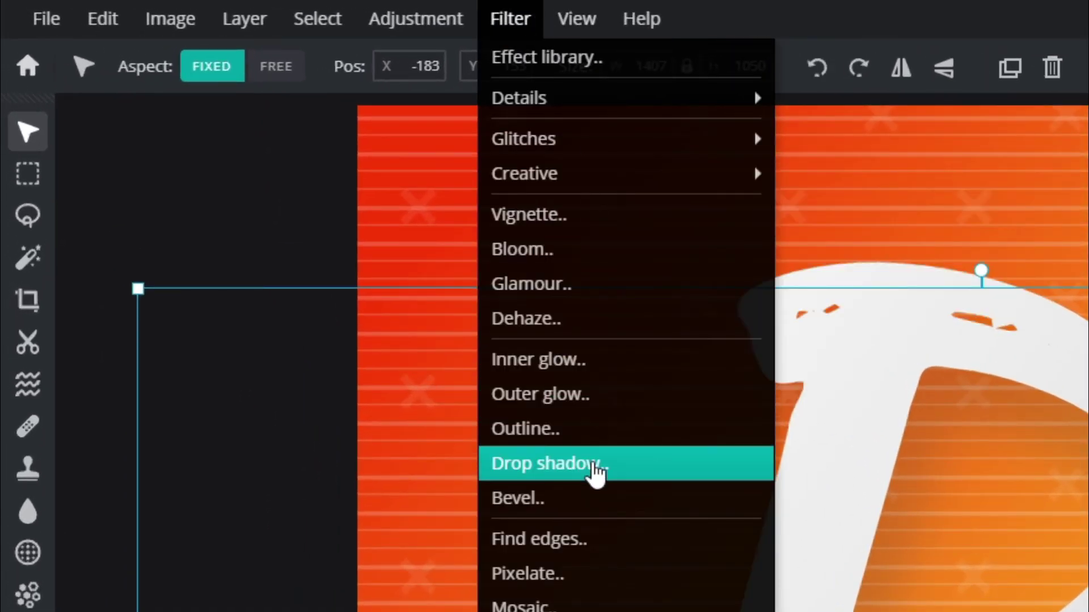
{"action": "left_click", "coordinate": [594, 472]}
{"action": "left_click_drag", "start_coordinate": [523, 332], "coordinate": [577, 334]}
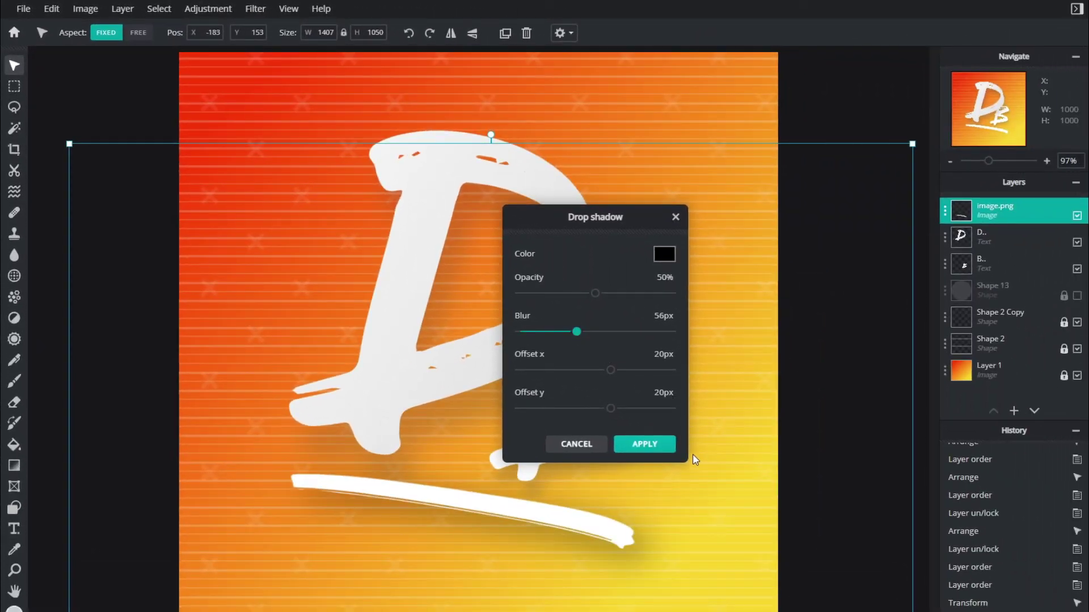
{"action": "left_click", "coordinate": [672, 443]}
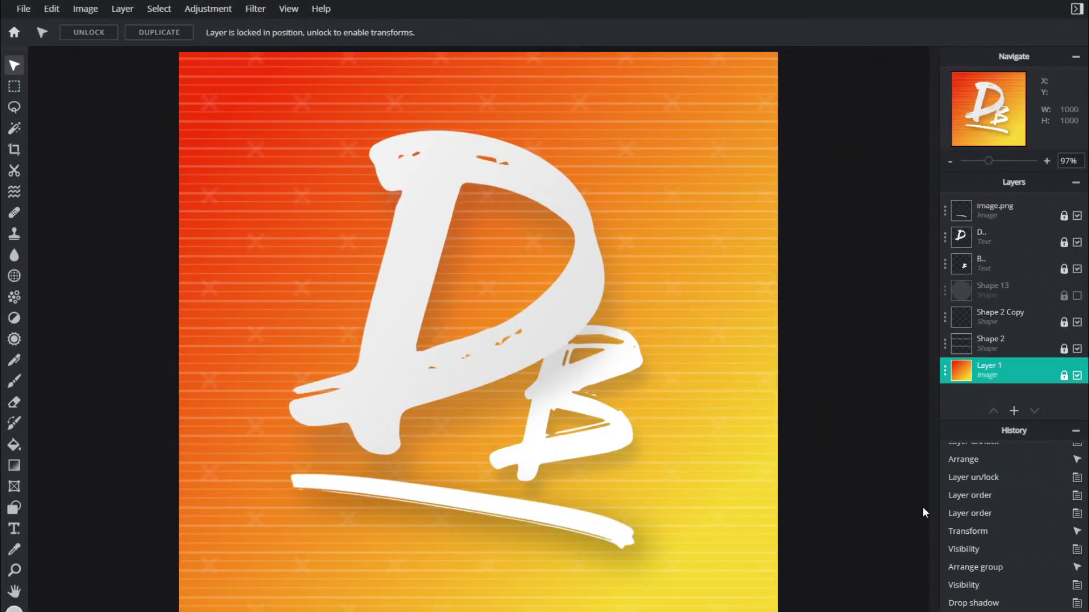
- Download the finished logo as the JPG file TutorialLogos at 100% quality
{"action": "key", "text": "ctrl+s"}
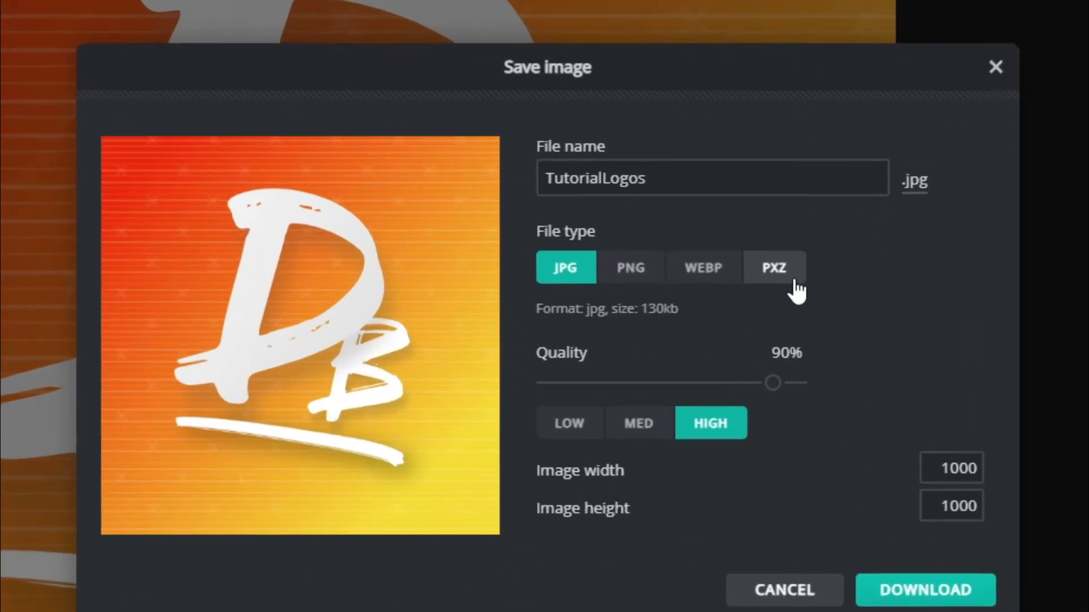
{"action": "left_click", "coordinate": [796, 280]}
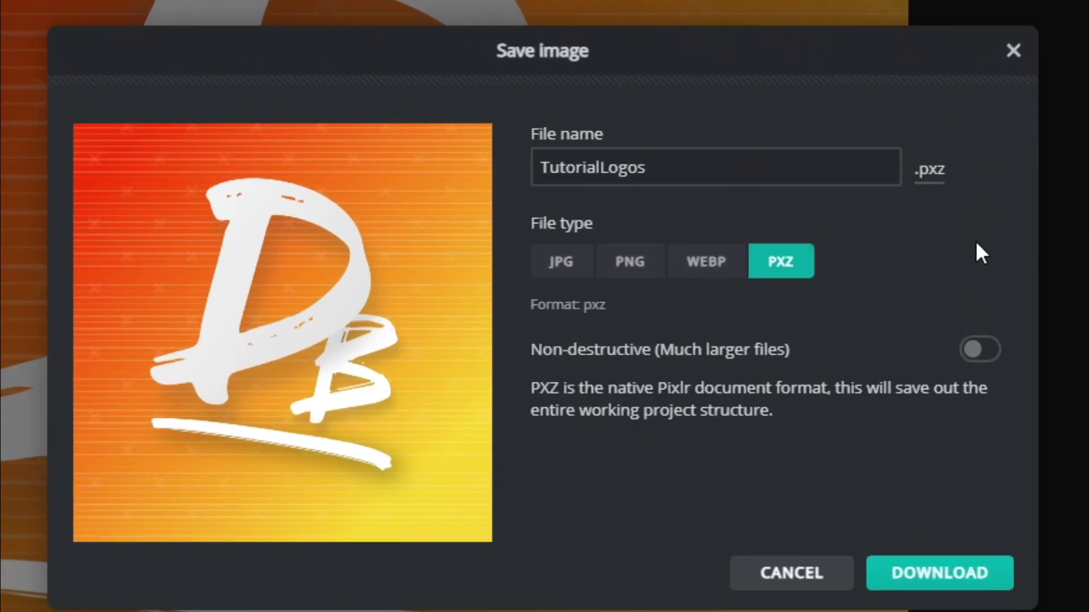
{"action": "left_click", "coordinate": [574, 261]}
{"action": "left_click_drag", "start_coordinate": [794, 390], "coordinate": [808, 383]}
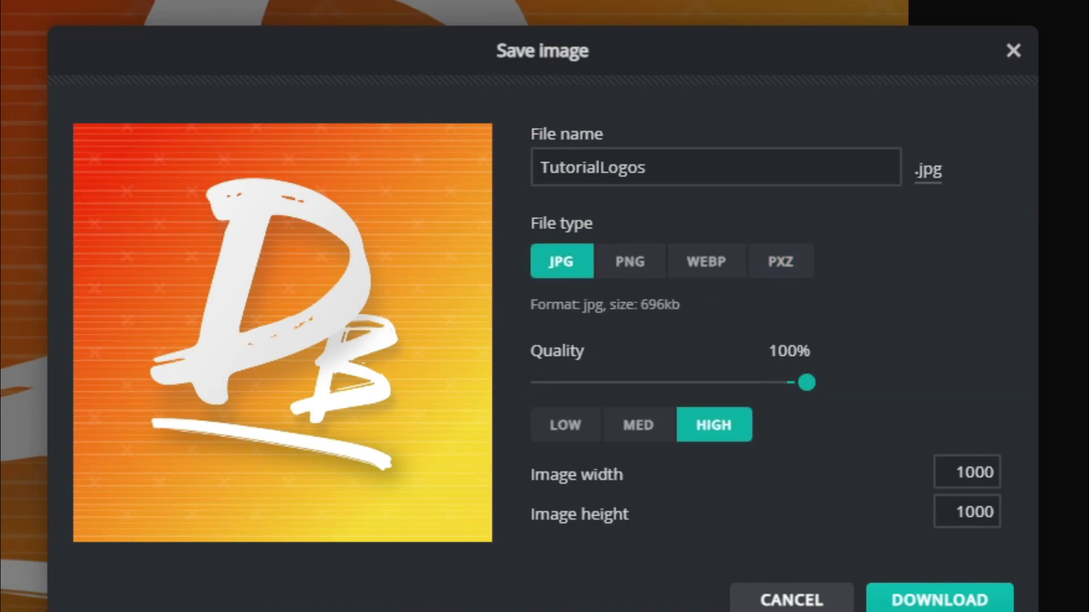
{"action": "left_click", "coordinate": [949, 601]}
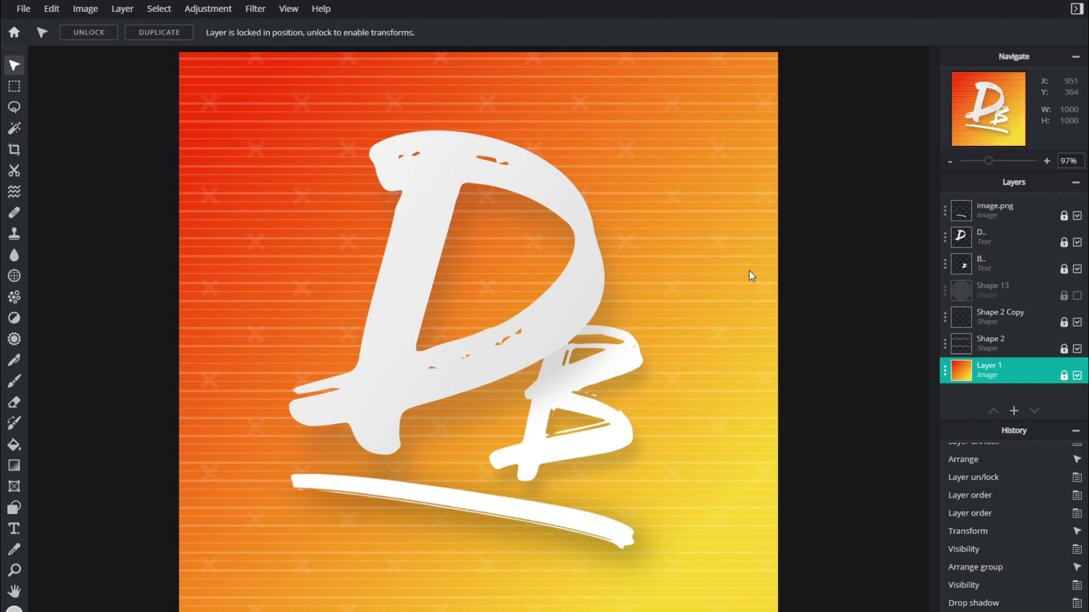
{"action": "scroll", "coordinate": [751, 276], "scroll_direction": "up", "scroll_amount": 1}
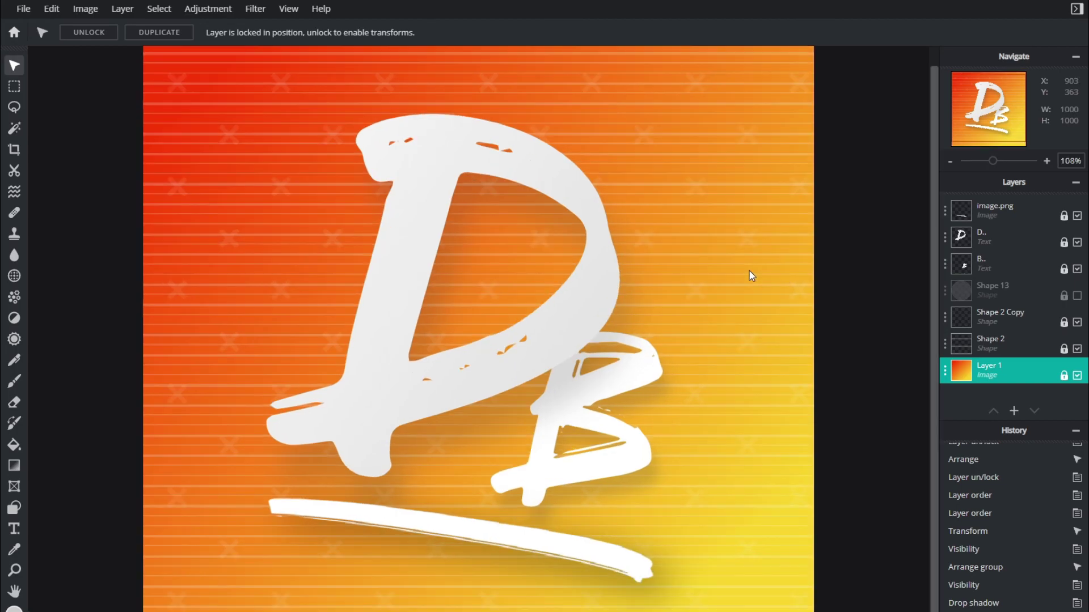